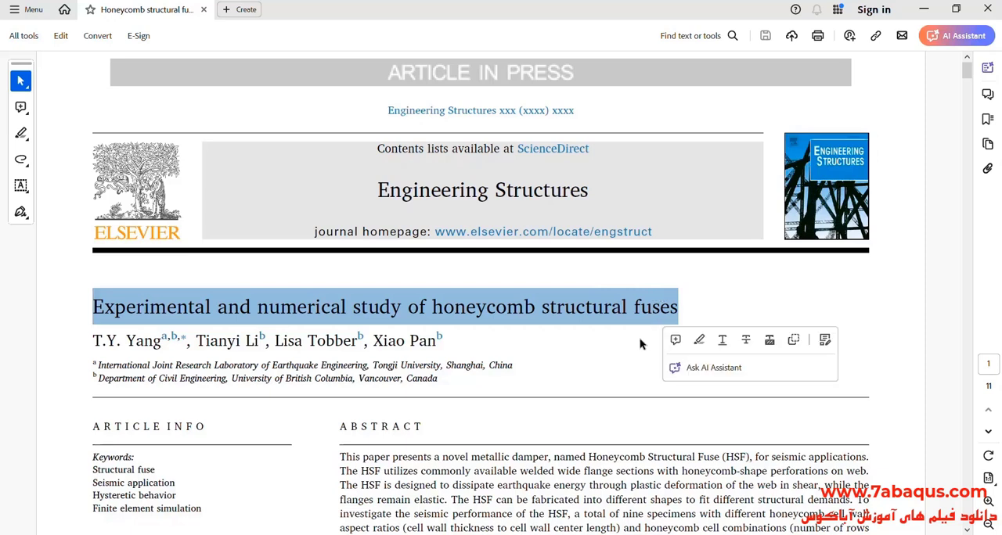
- Look through the honeycomb structural fuses paper, from the title page past the failure mode figures to the last page
click(587, 349)
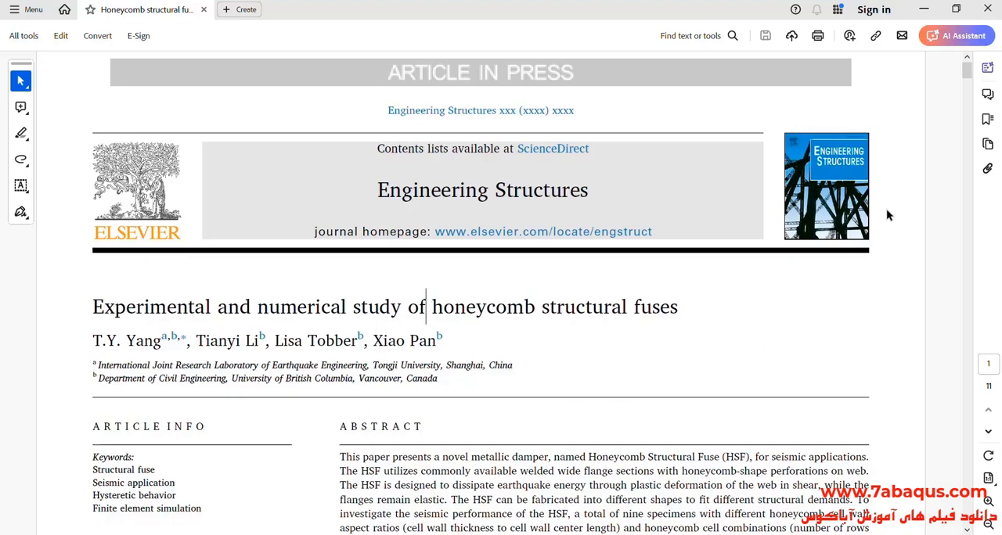
scroll(908, 155, down, 3)
scroll(875, 254, down, 4)
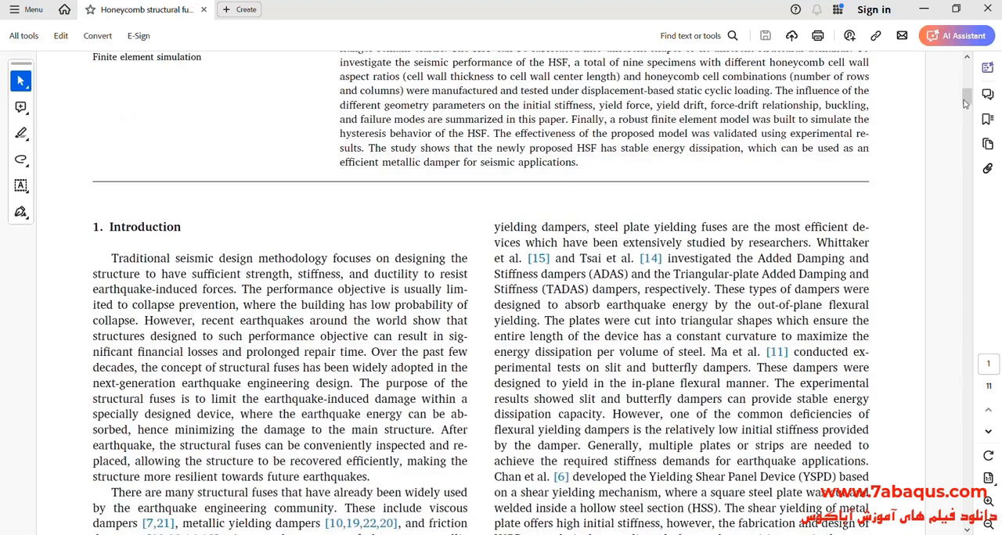
drag(967, 100, 850, 253)
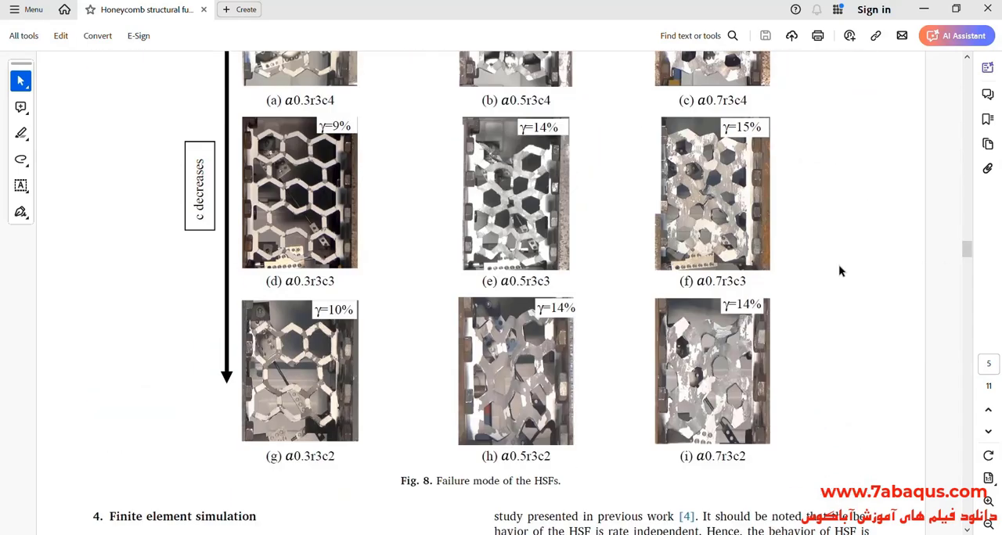
scroll(838, 271, down, 10)
drag(968, 272, 967, 506)
- Switch to Abaqus/CAE and create a 3D deformable solid extrusion part named damper with an approximate size of 100
mouse_move(784, 534)
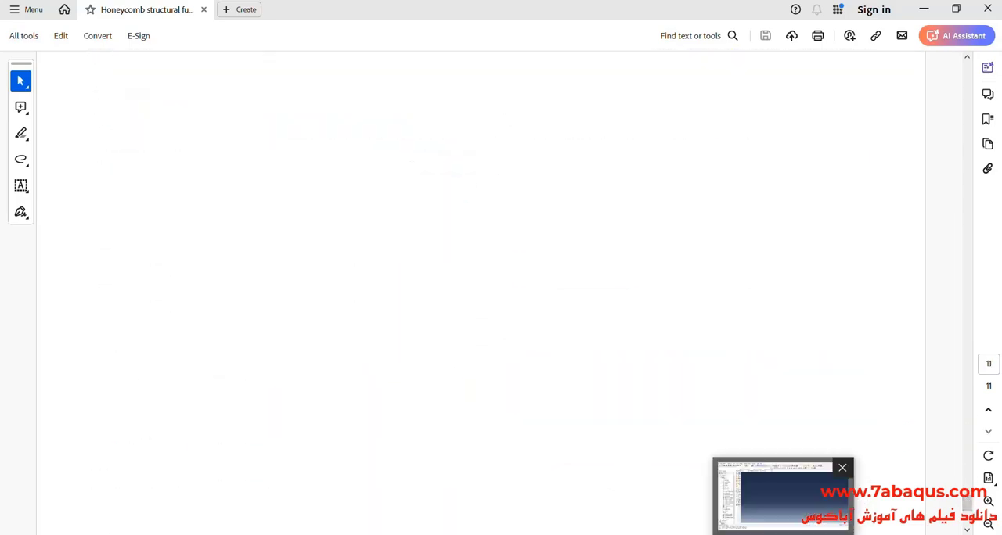
click(784, 498)
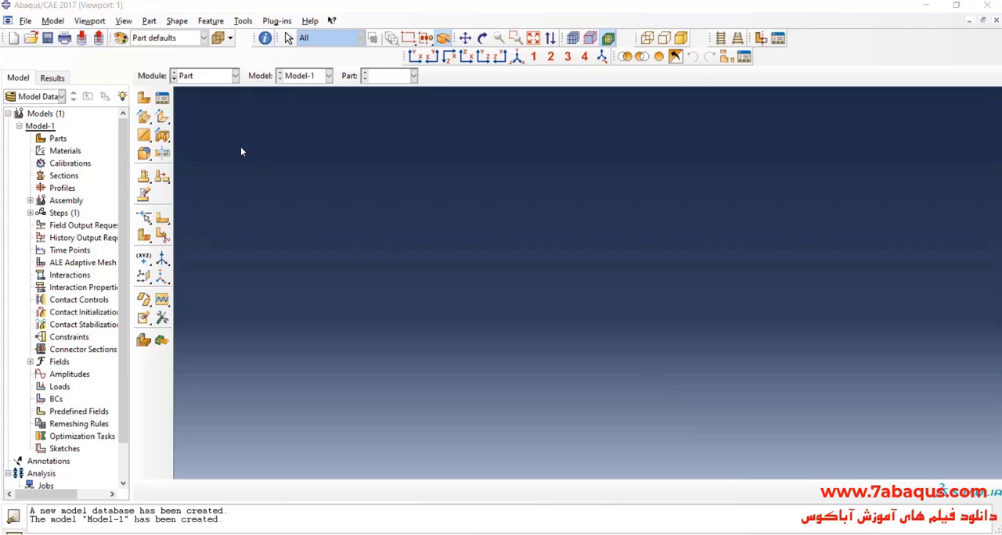
click(144, 98)
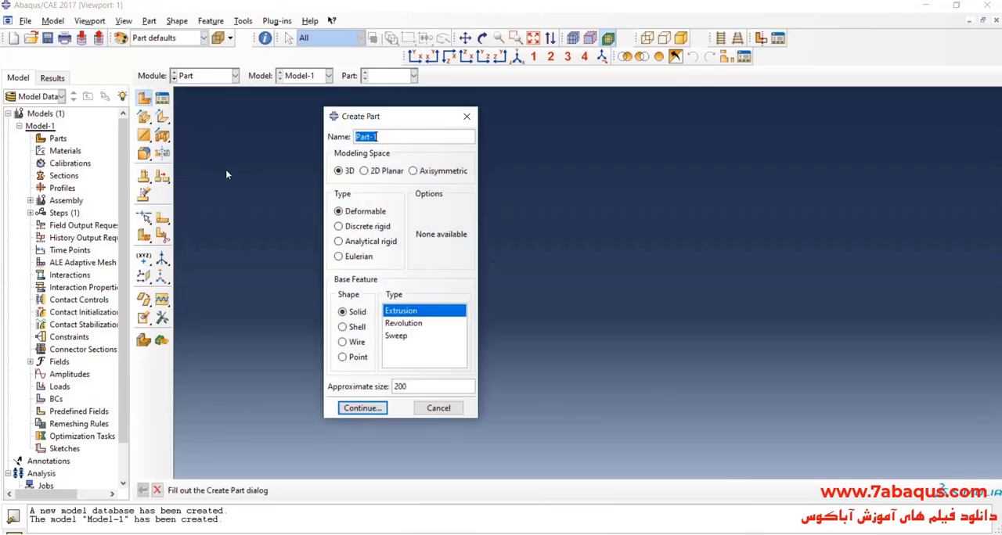
text(damper)
click(344, 173)
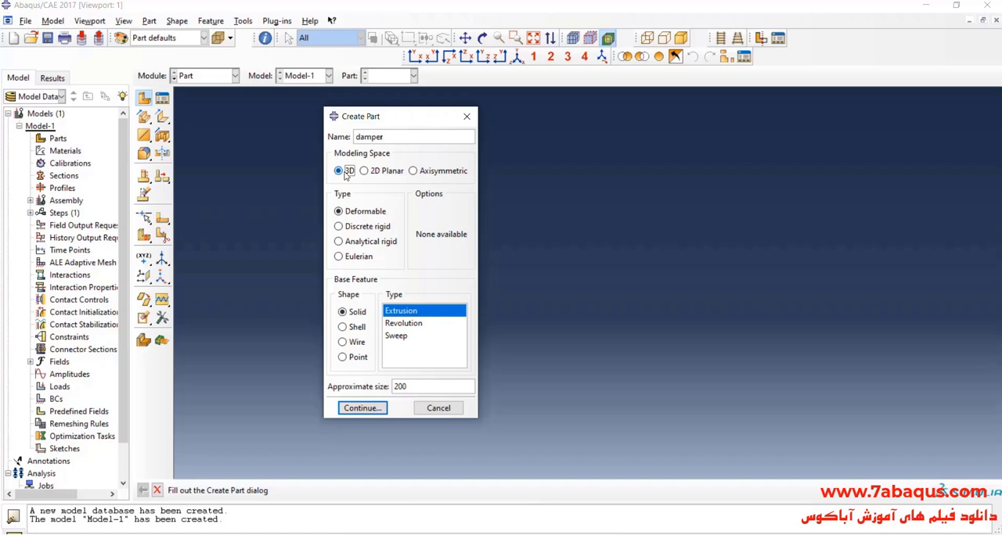
click(355, 216)
click(355, 314)
click(422, 315)
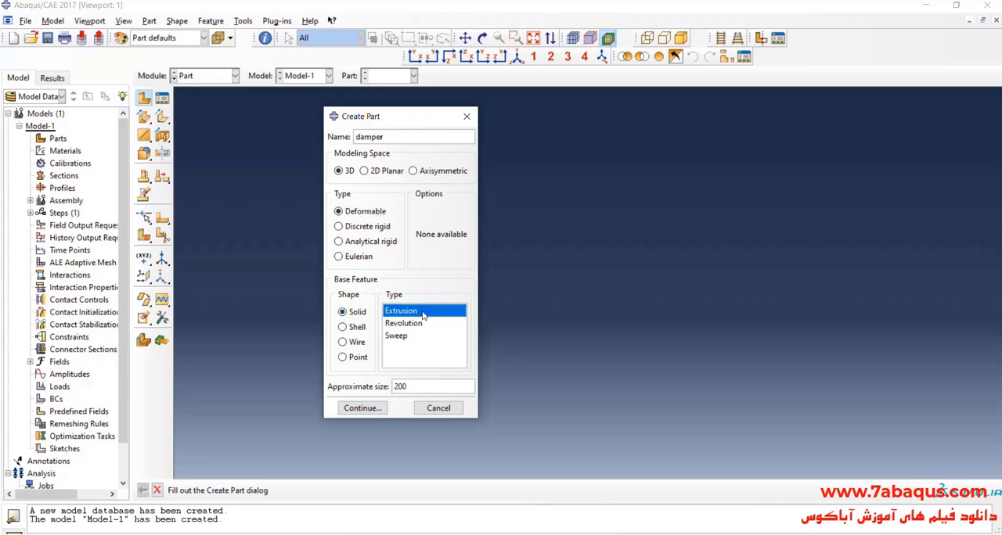
double_click(411, 390)
text(1000)
click(382, 408)
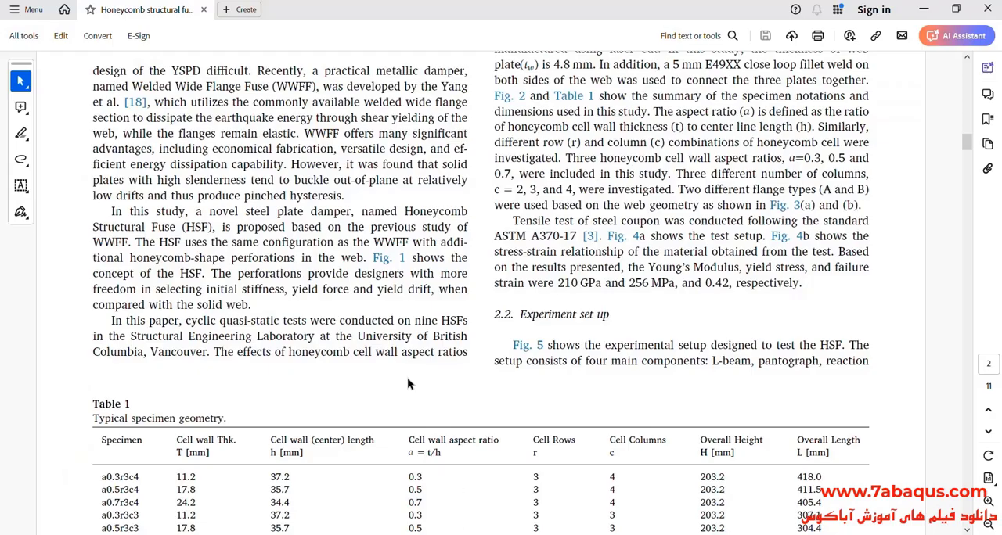
- Switch to the paper and examine the geometry, cell rows and cell columns of specimen a0.3r3c4 in Table 1
scroll(409, 382, down, 4)
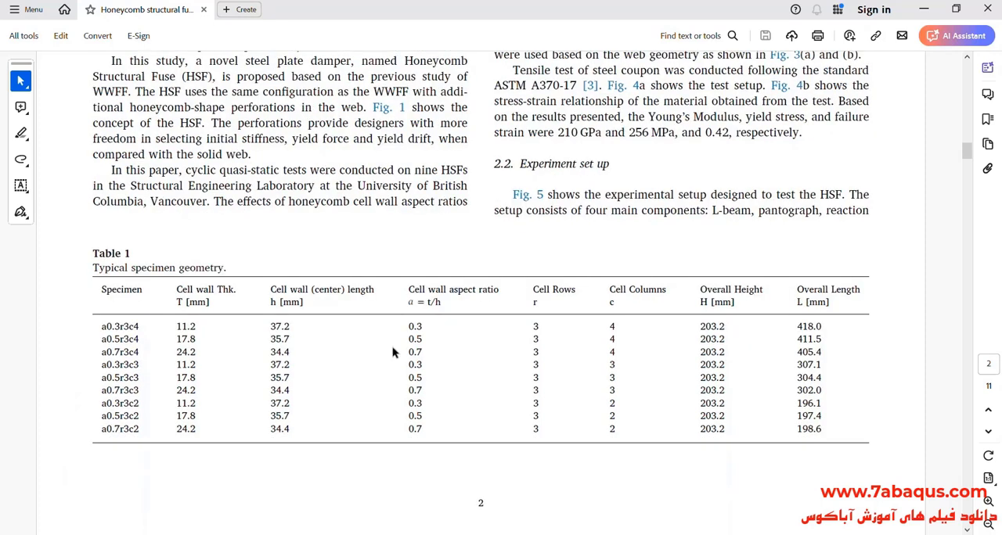
drag(100, 327, 141, 327)
click(119, 329)
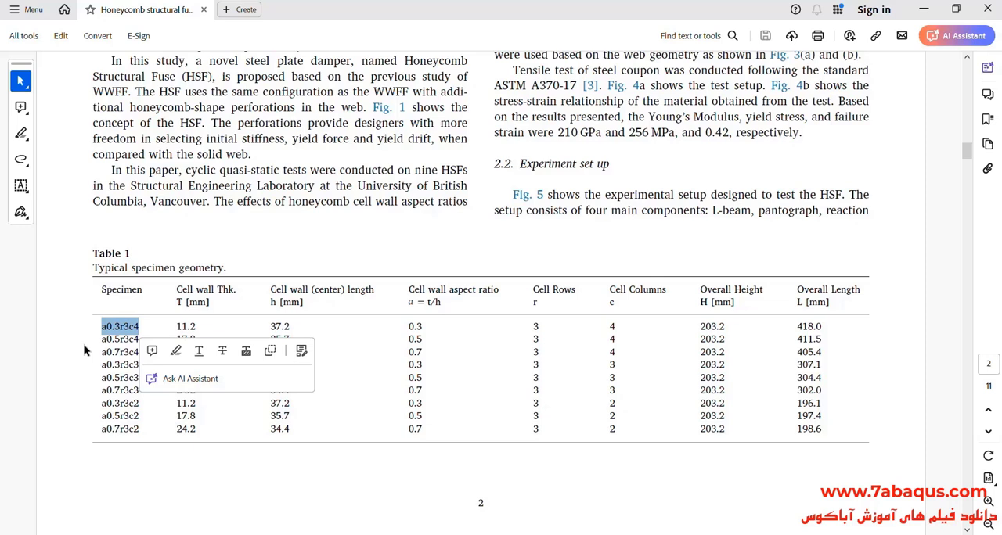
click(84, 351)
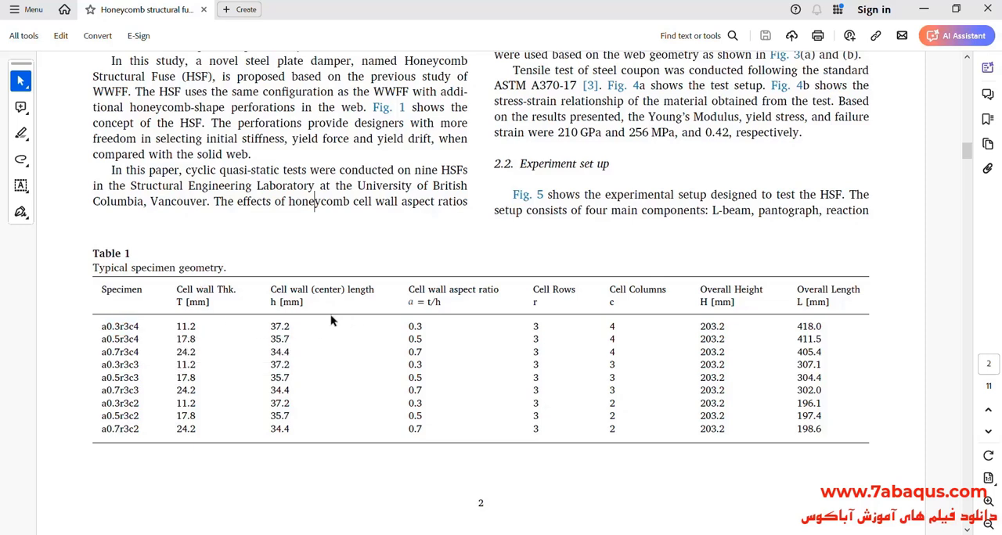
drag(176, 327, 795, 325)
click(552, 325)
drag(532, 327, 539, 327)
drag(609, 326, 617, 325)
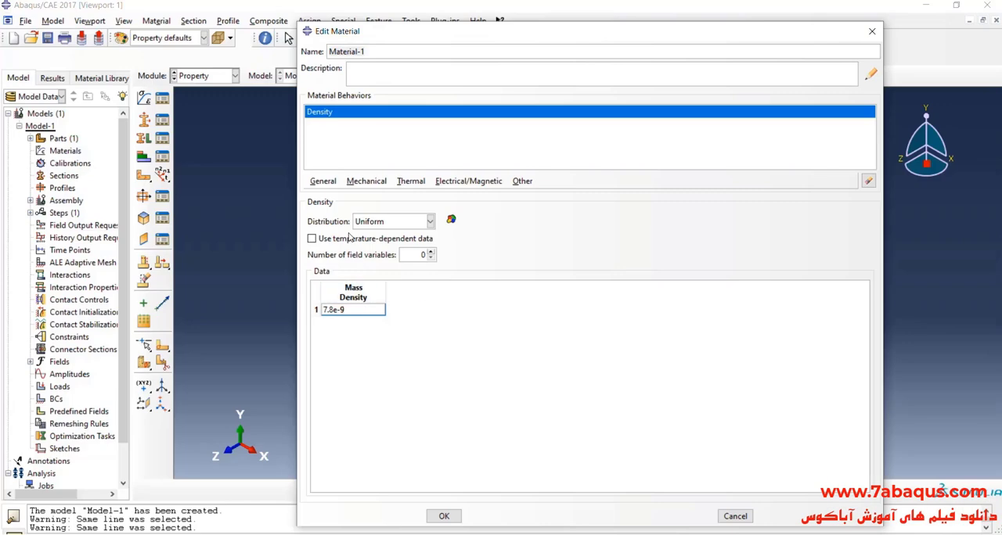
- Add isotropic Elastic behavior to Material-1
click(365, 181)
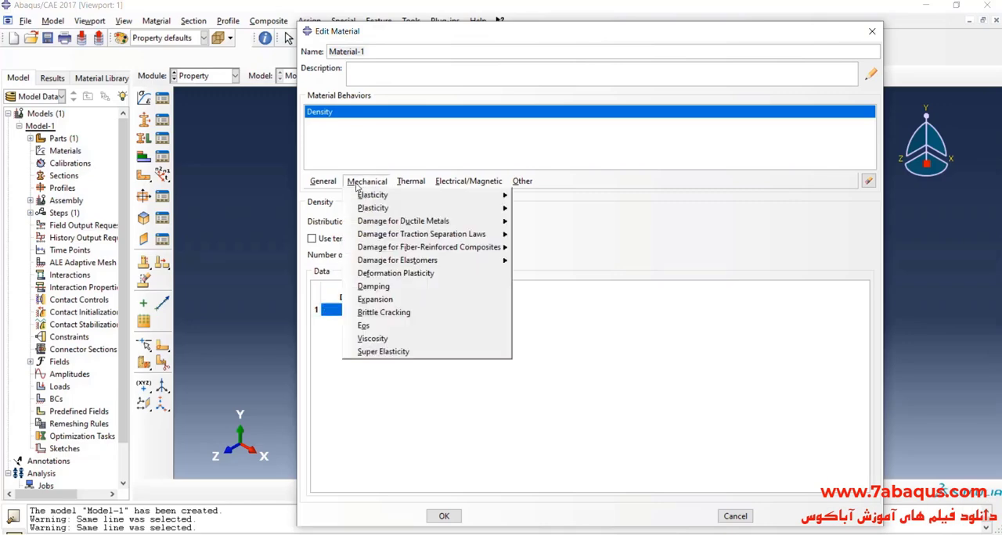
mouse_move(360, 195)
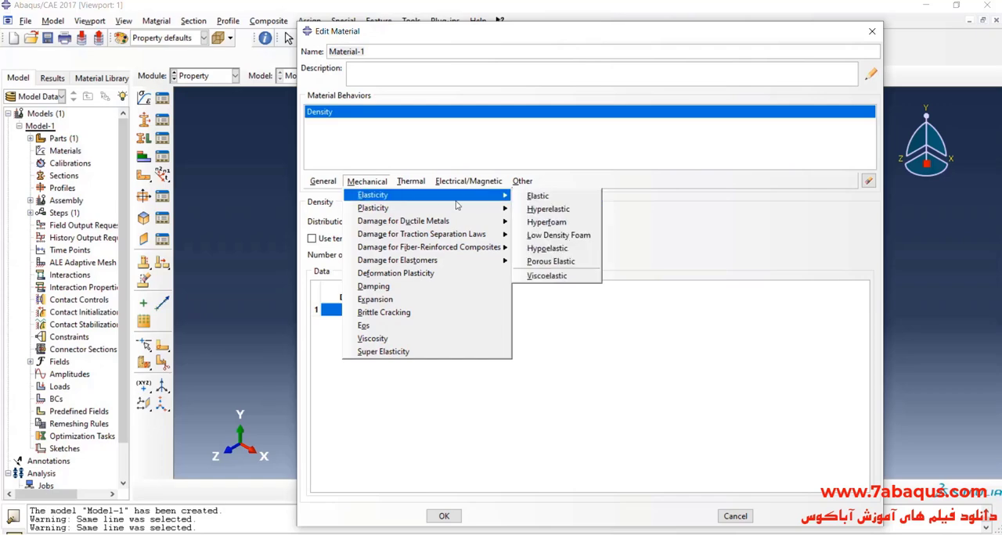
click(538, 196)
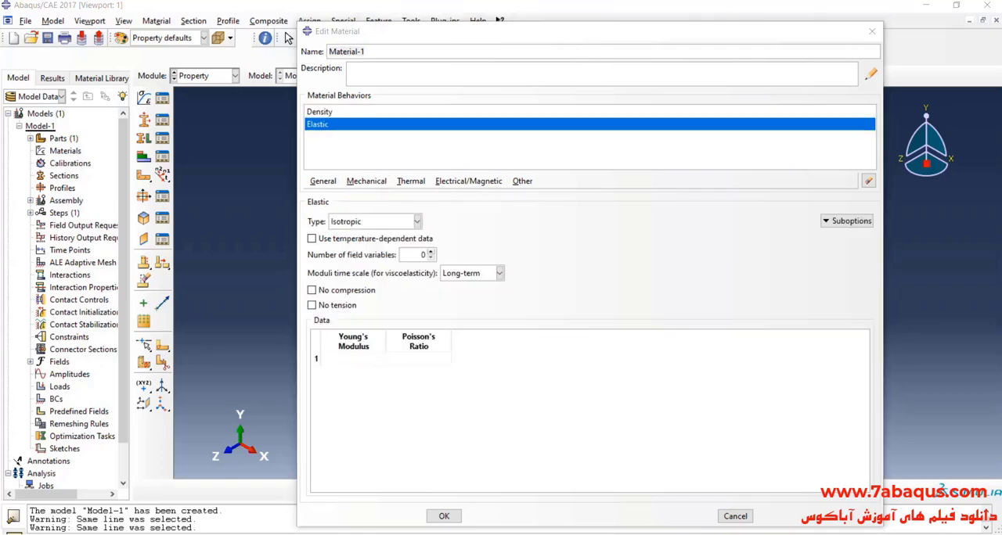
- Switch to the paper and look up the steel's Young's modulus in section 2.1 on test specimen and material property
key(alt+Tab)
click(605, 426)
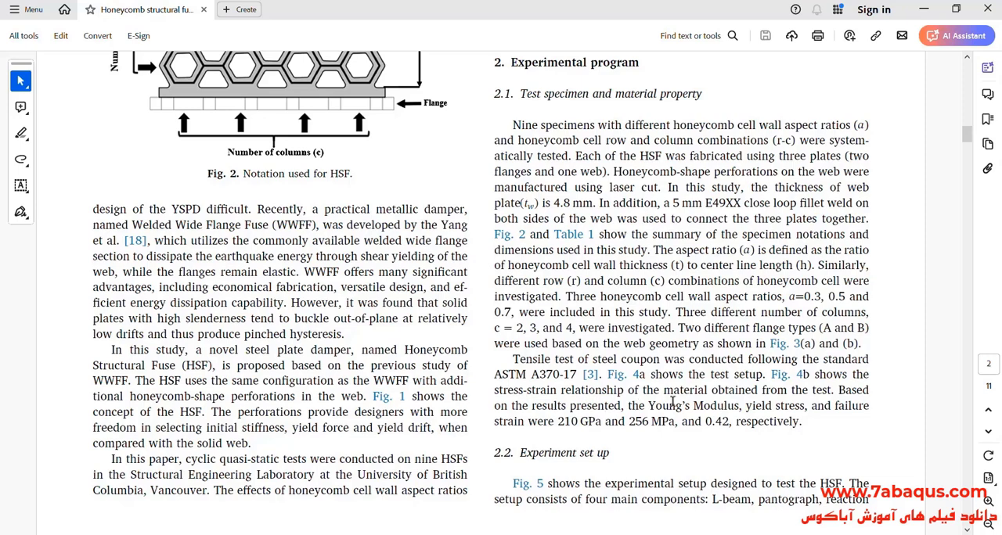
drag(648, 405, 727, 406)
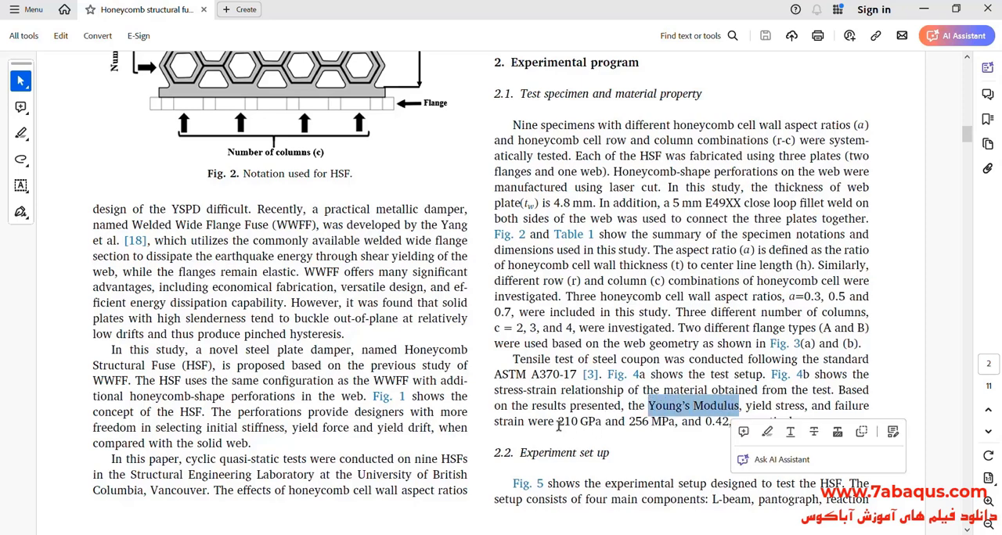
drag(557, 423, 600, 424)
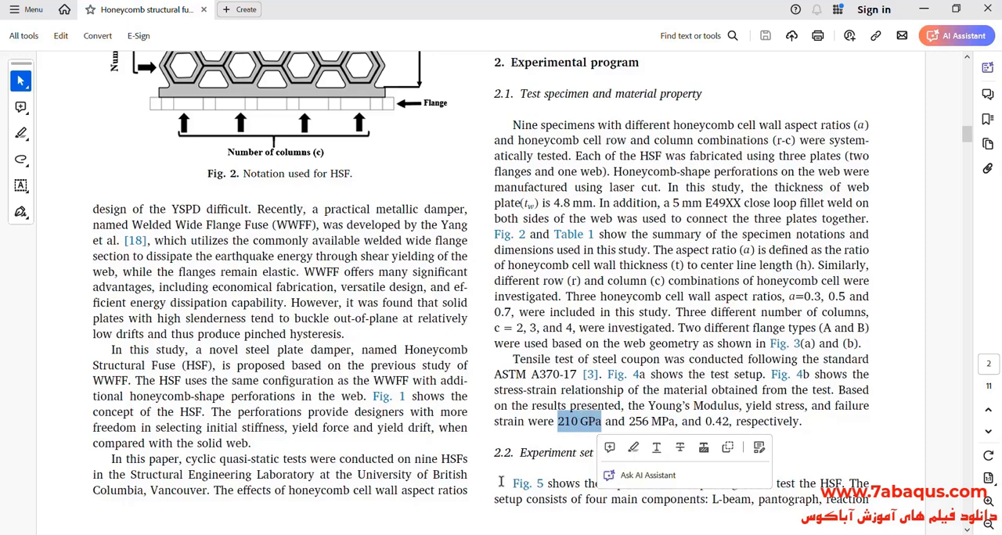
- Switch back to Abaqus/CAE and set the material's Young's modulus to 210000 and Poisson's ratio to 0.3
key(alt+Tab)
click(364, 359)
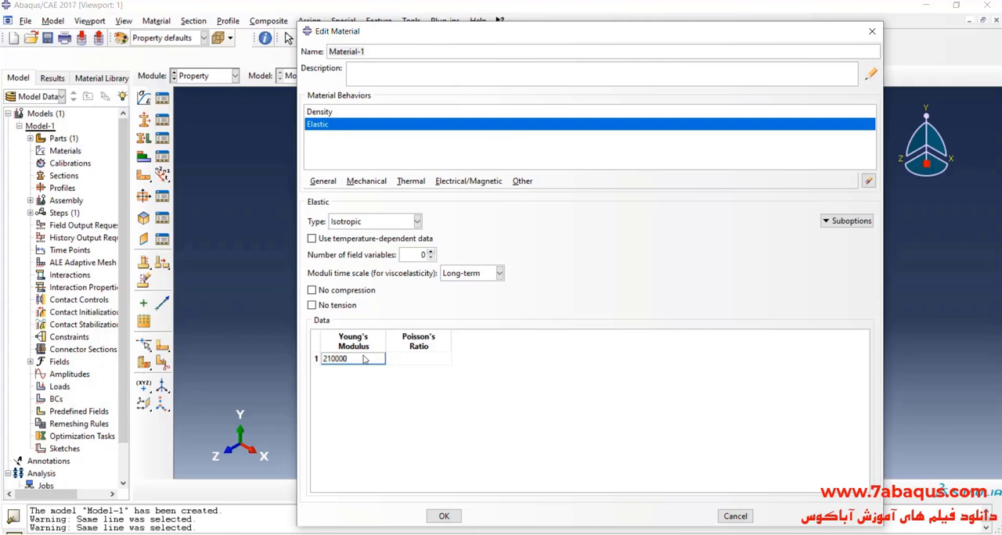
click(419, 362)
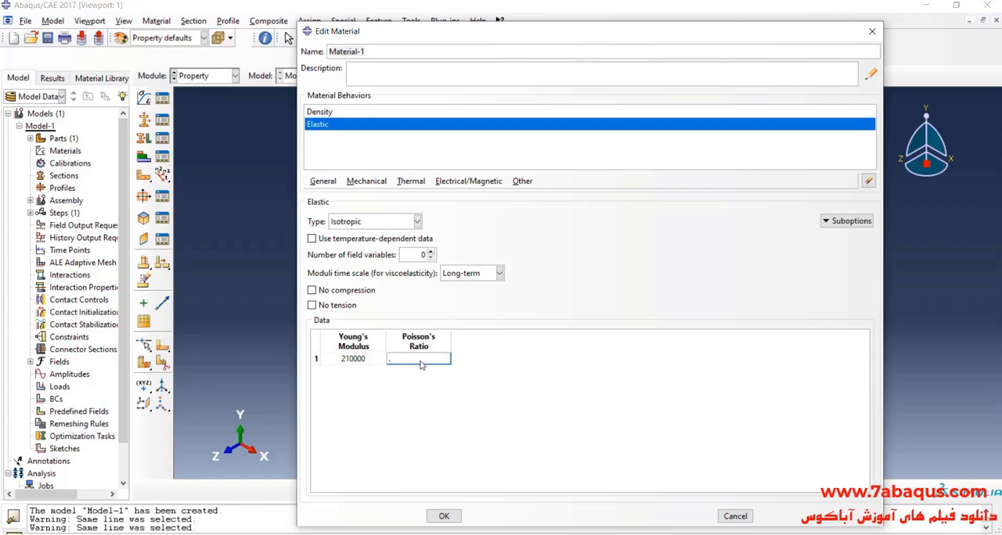
- Add Plastic behavior with isotropic hardening to Material-1
click(368, 181)
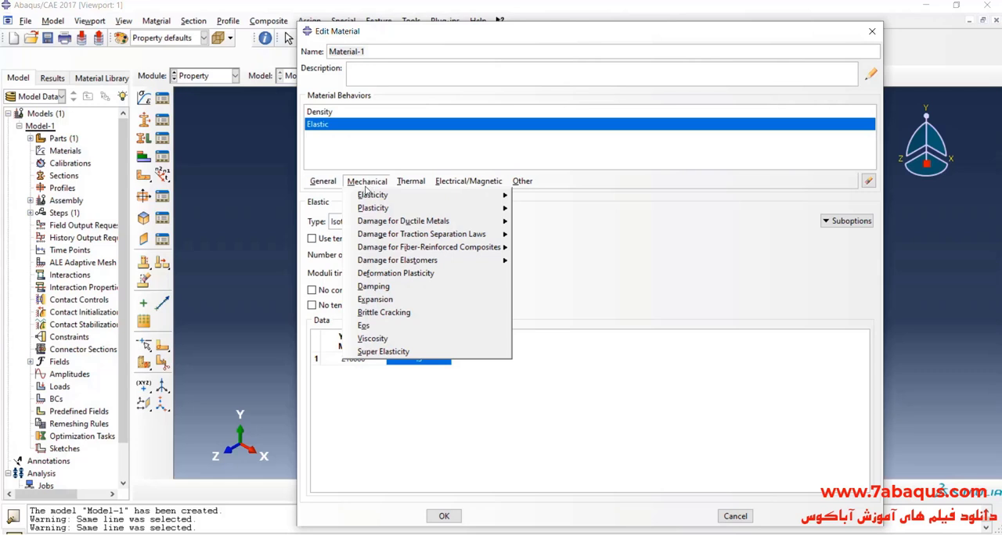
mouse_move(406, 209)
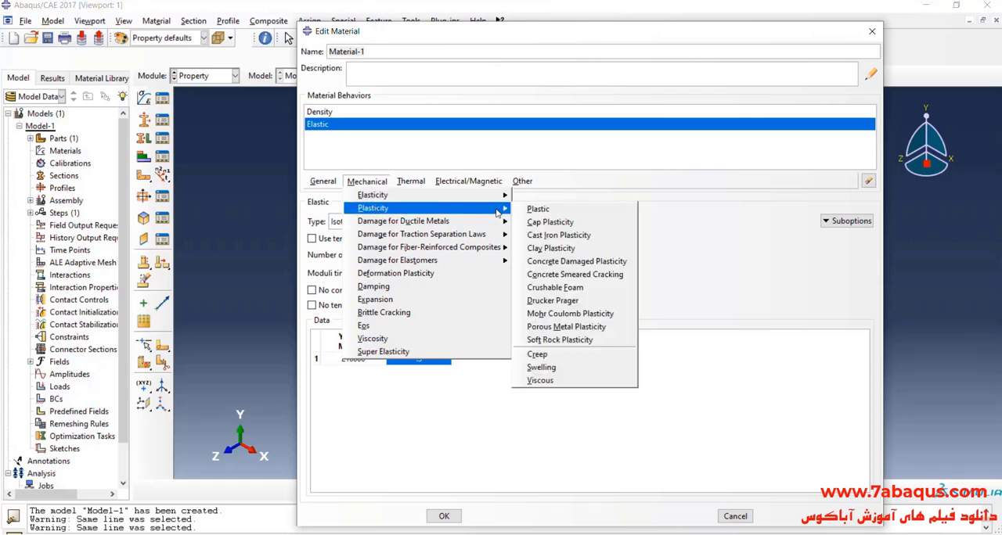
click(550, 209)
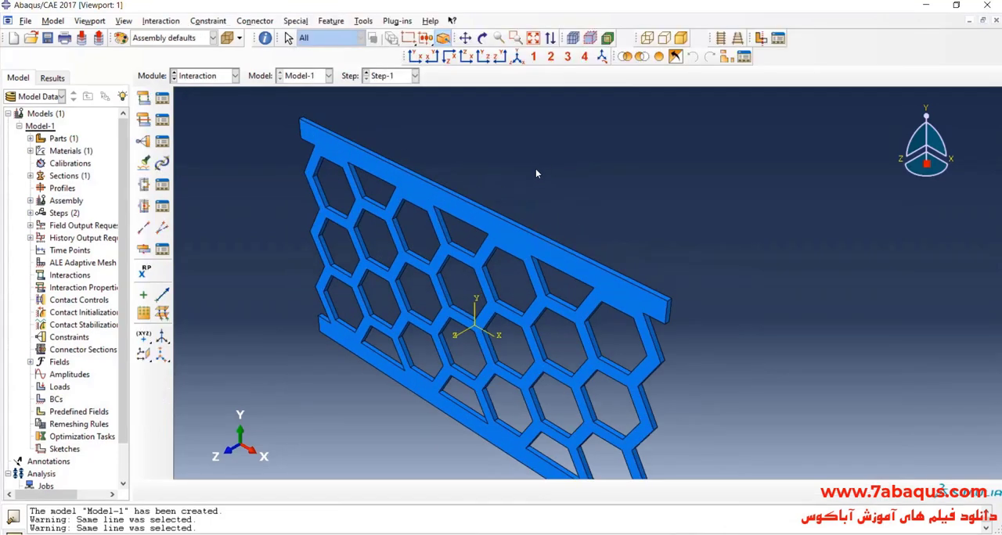
scroll(449, 113, down, 6)
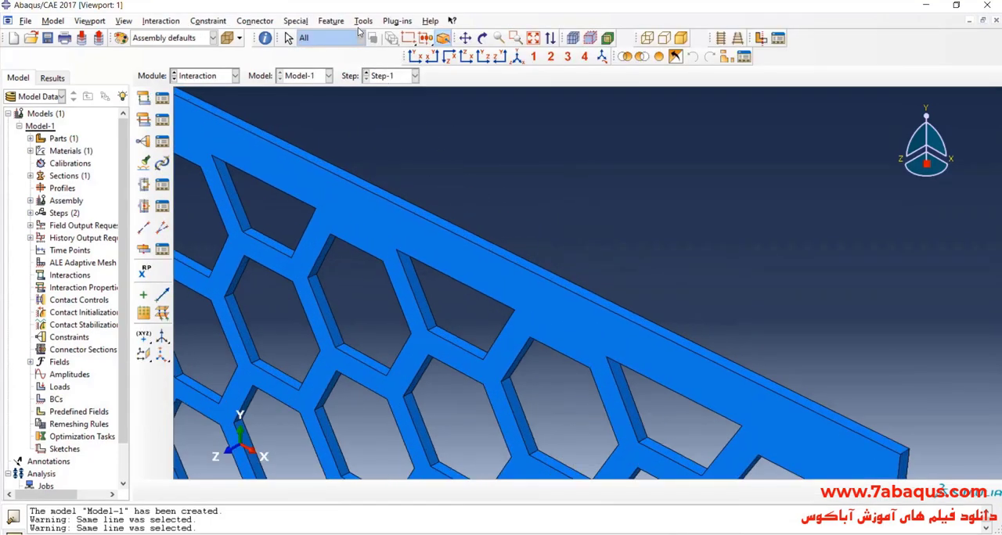
- Create a datum point midway between the midpoints of the two long edges of the damper's upper face
click(364, 21)
click(419, 130)
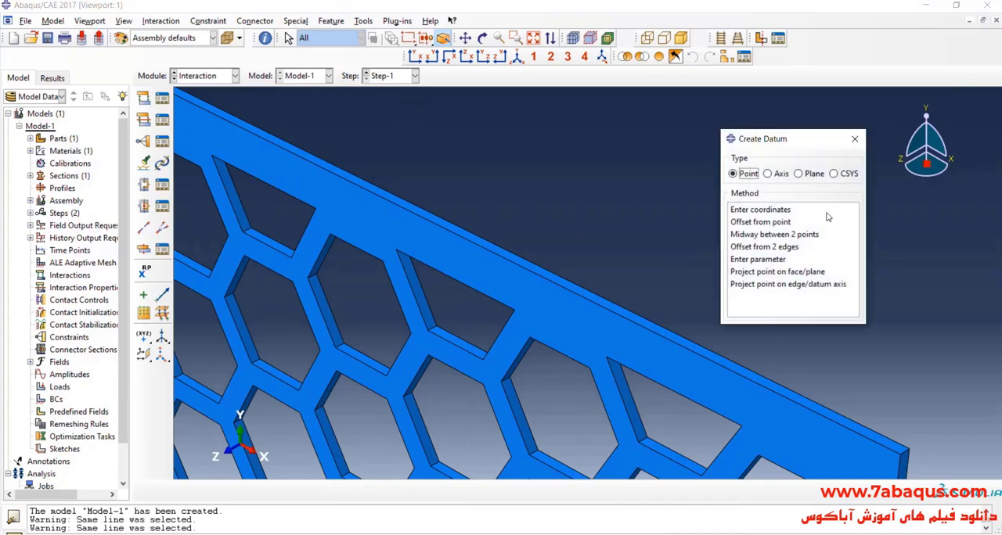
click(773, 235)
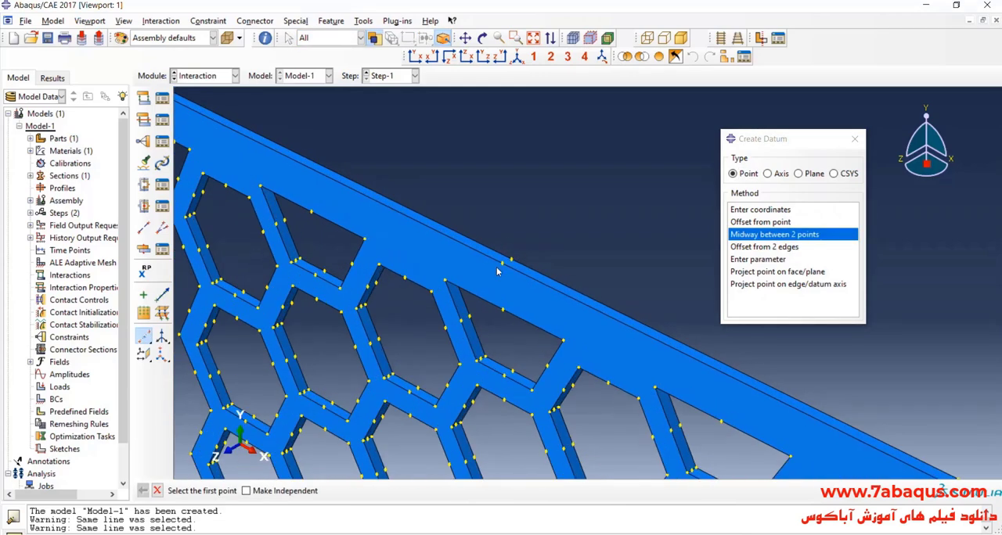
click(504, 265)
click(511, 261)
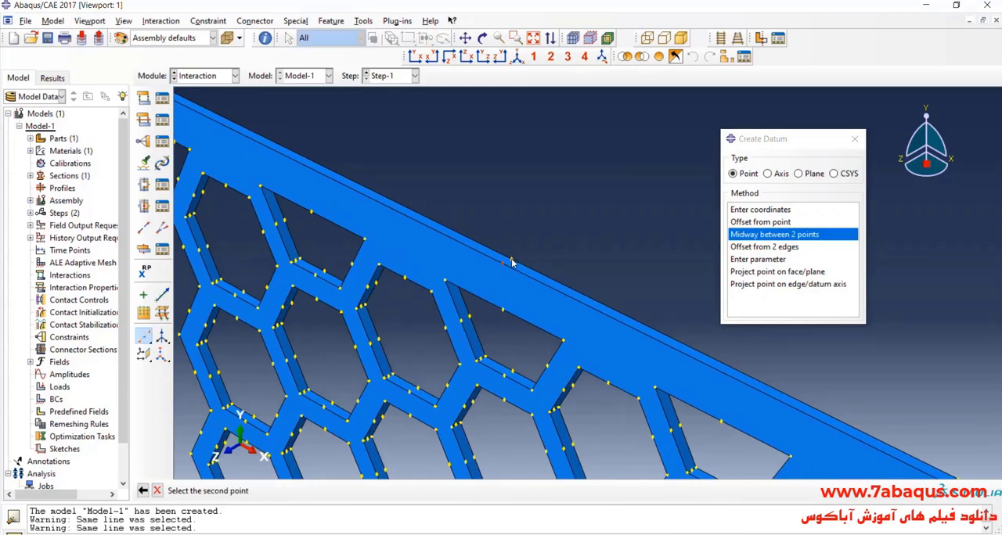
- Create a reference point at the datum point on the damper's upper face
click(362, 22)
click(386, 50)
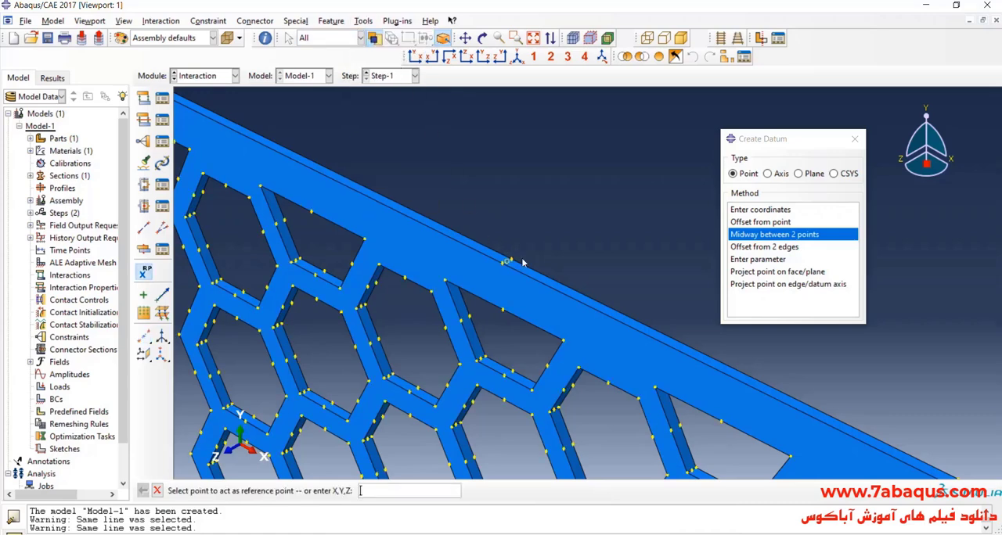
scroll(495, 267, down, 4)
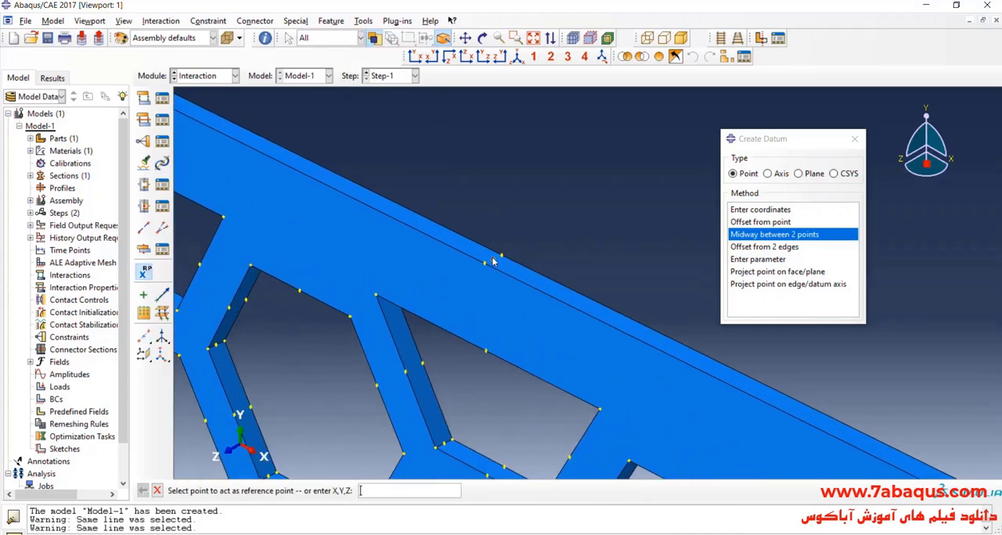
click(492, 261)
scroll(489, 215, up, 5)
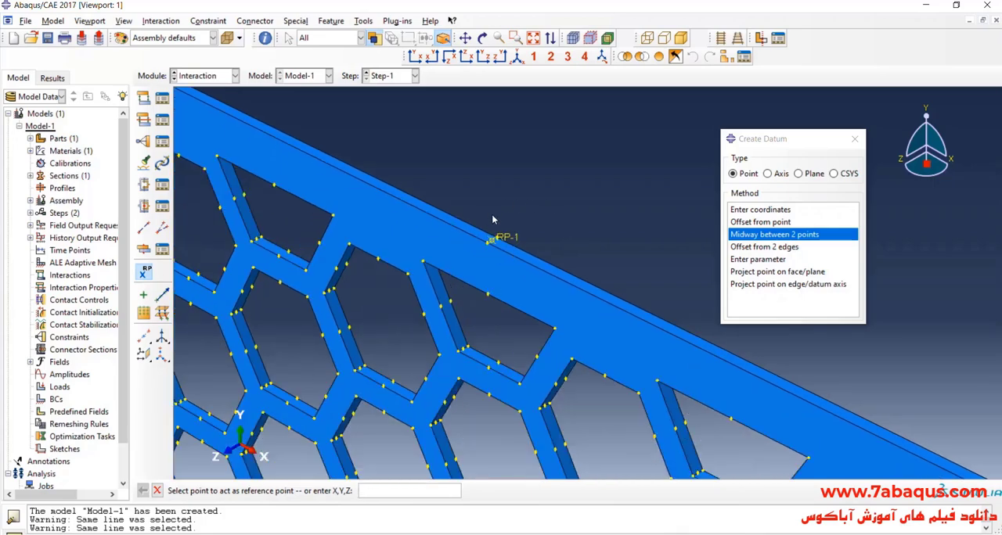
scroll(489, 227, down, 1)
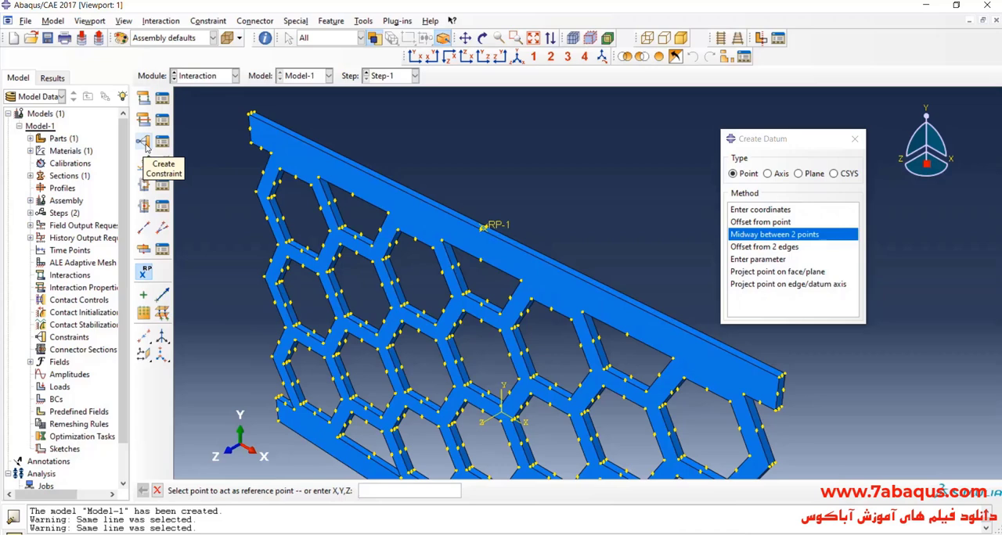
- Create a Coupling constraint with reference point RP-1 as the control point and the damper's upper face as the constrained surface
click(145, 145)
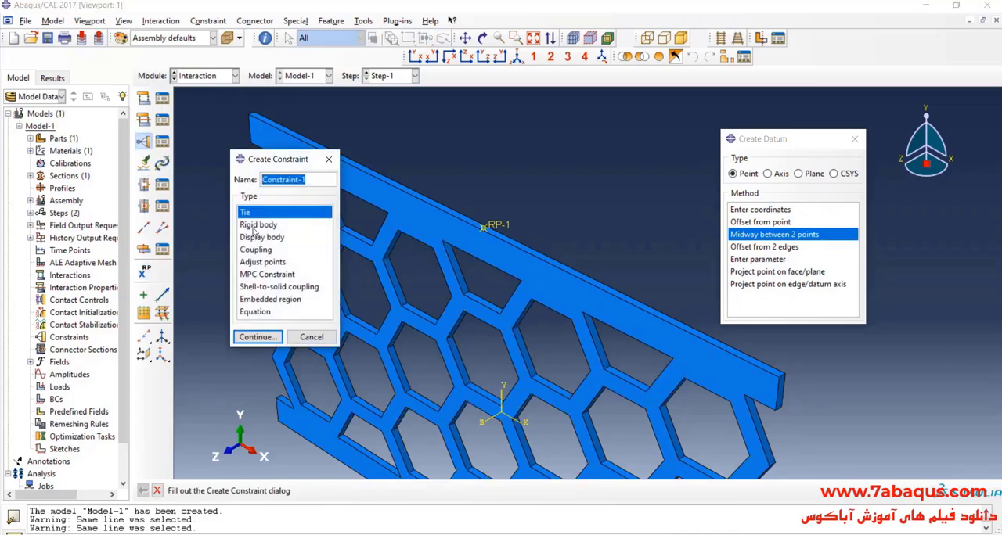
click(261, 251)
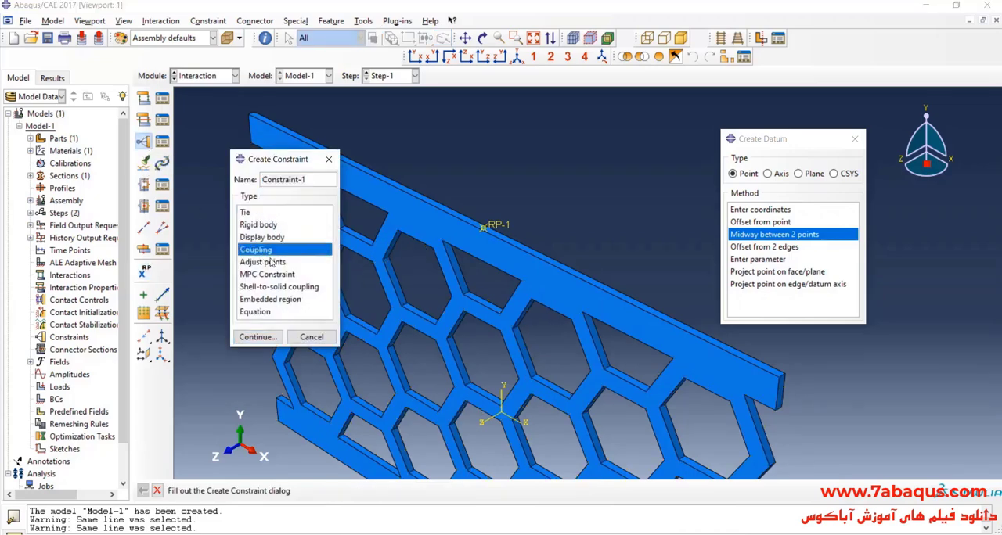
click(274, 337)
scroll(548, 173, up, 3)
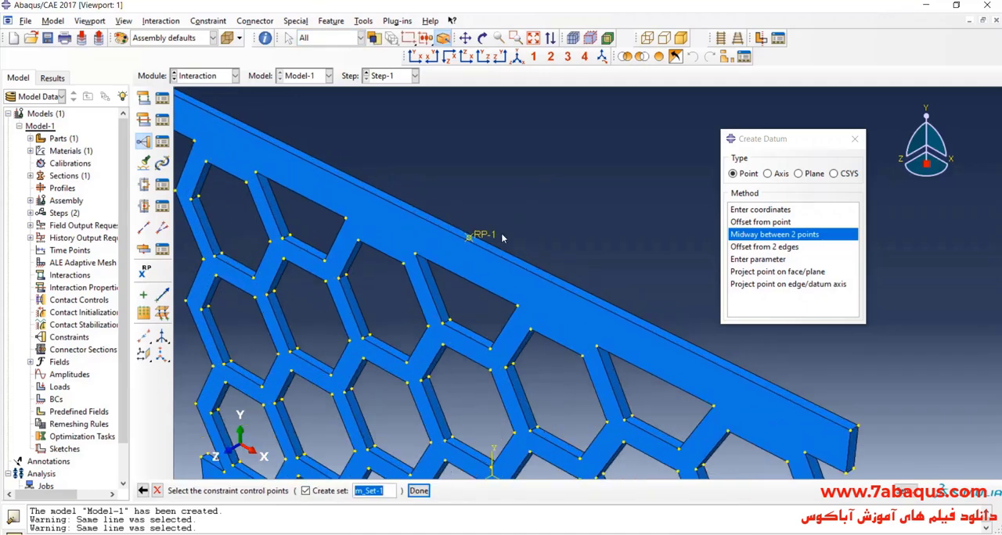
click(486, 239)
click(418, 490)
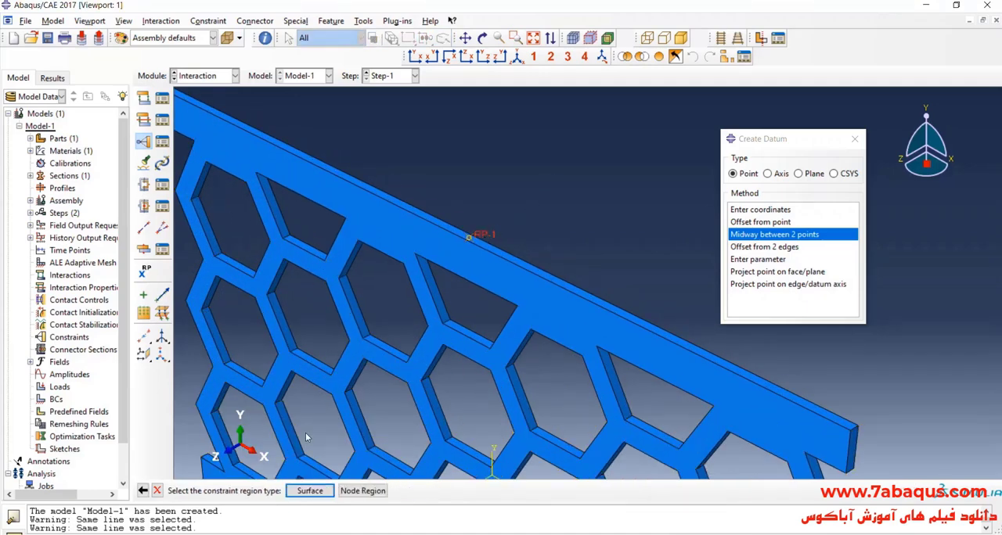
click(310, 492)
scroll(391, 216, up, 5)
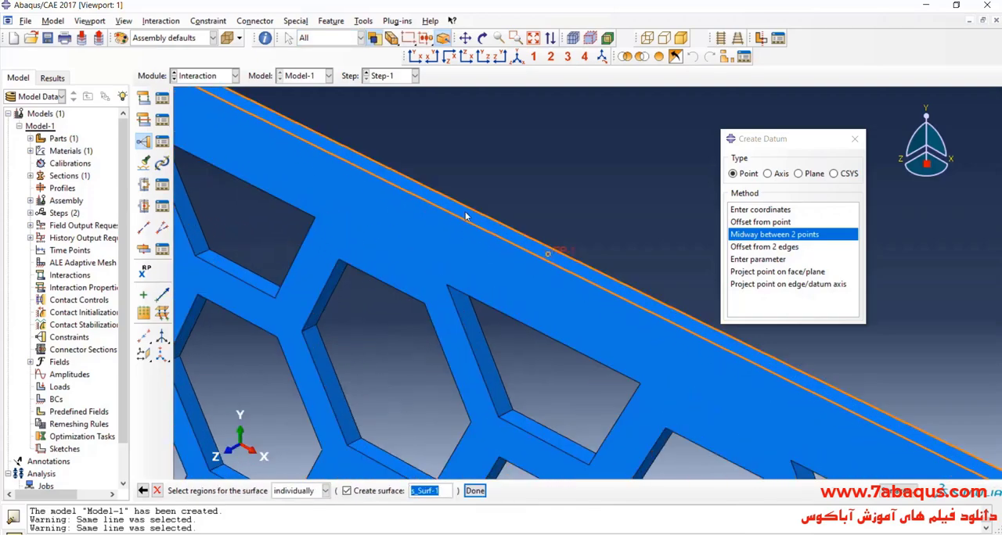
scroll(468, 206, down, 6)
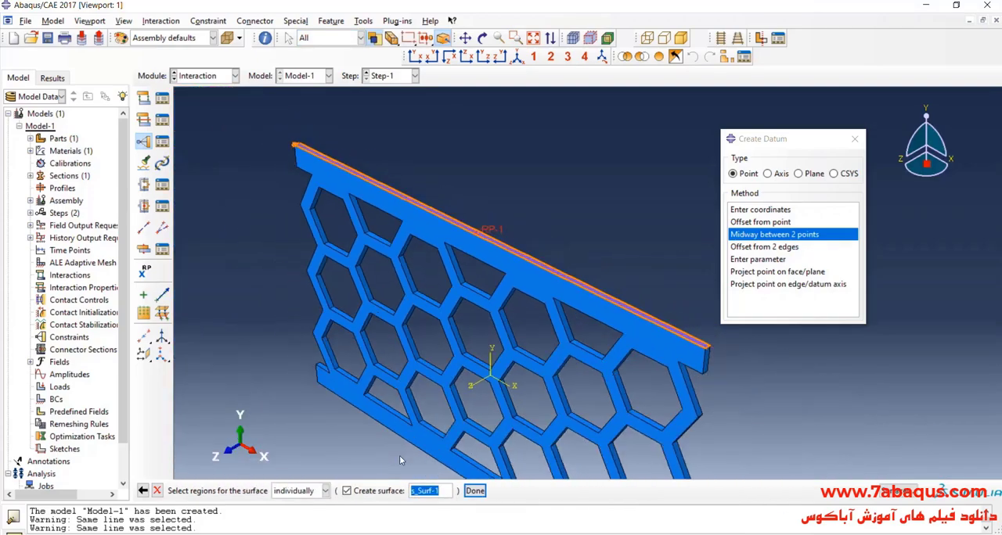
click(475, 491)
click(179, 408)
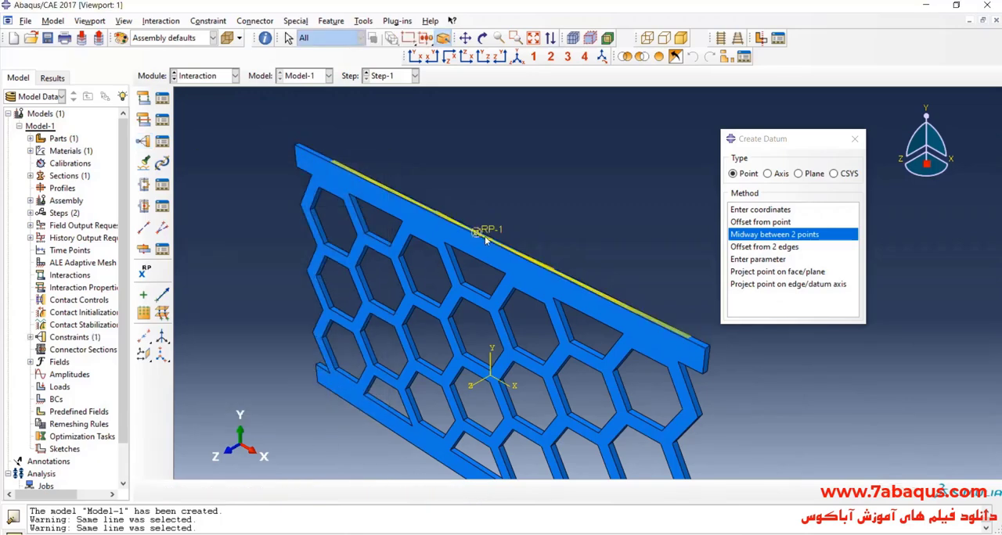
- In the Load module, define a mechanical Displacement/Rotation boundary condition in the Initial step
scroll(484, 236, down, 1)
click(227, 76)
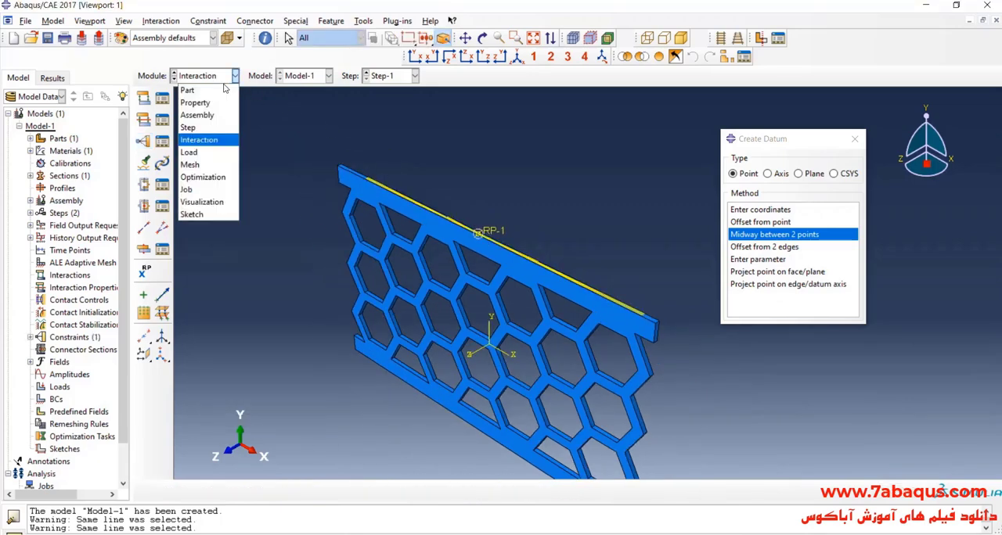
click(192, 152)
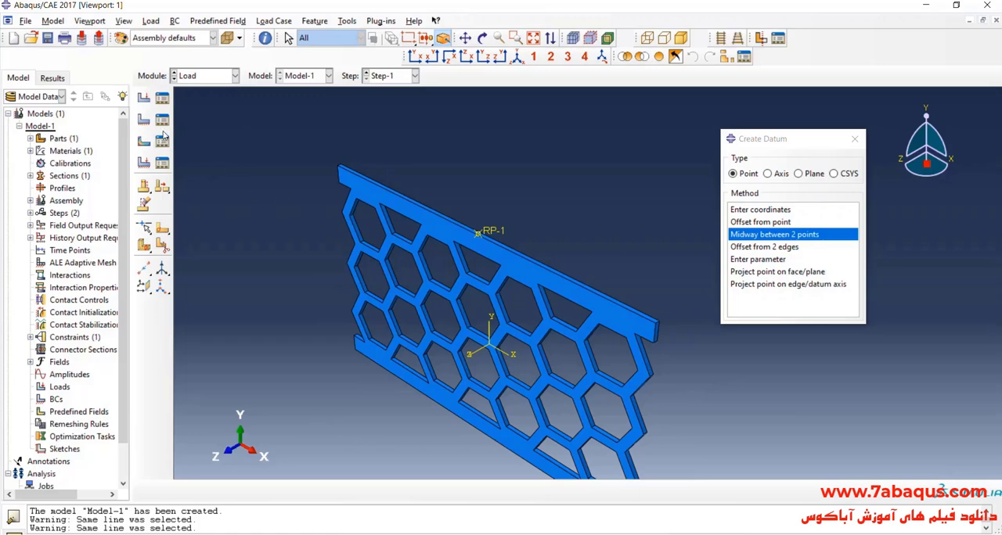
click(145, 120)
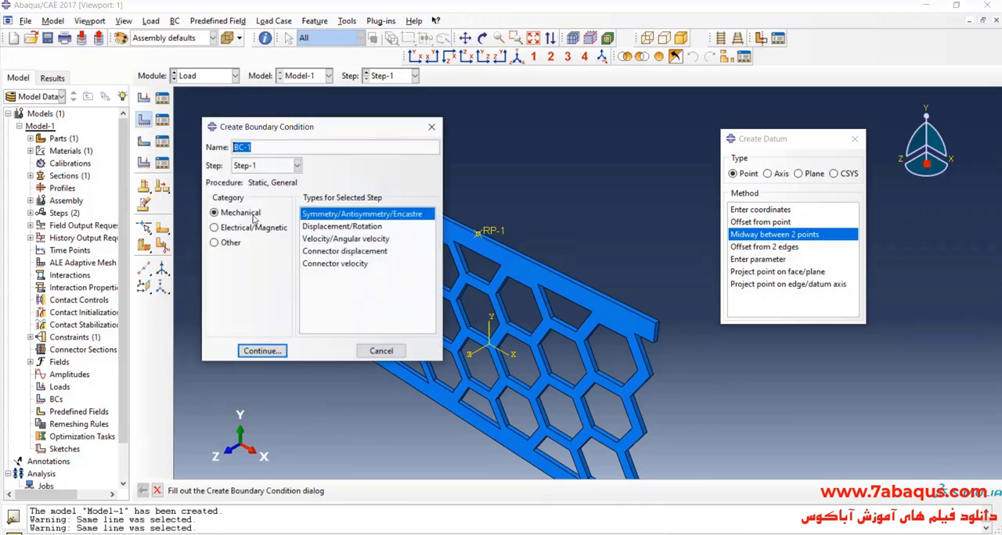
click(266, 167)
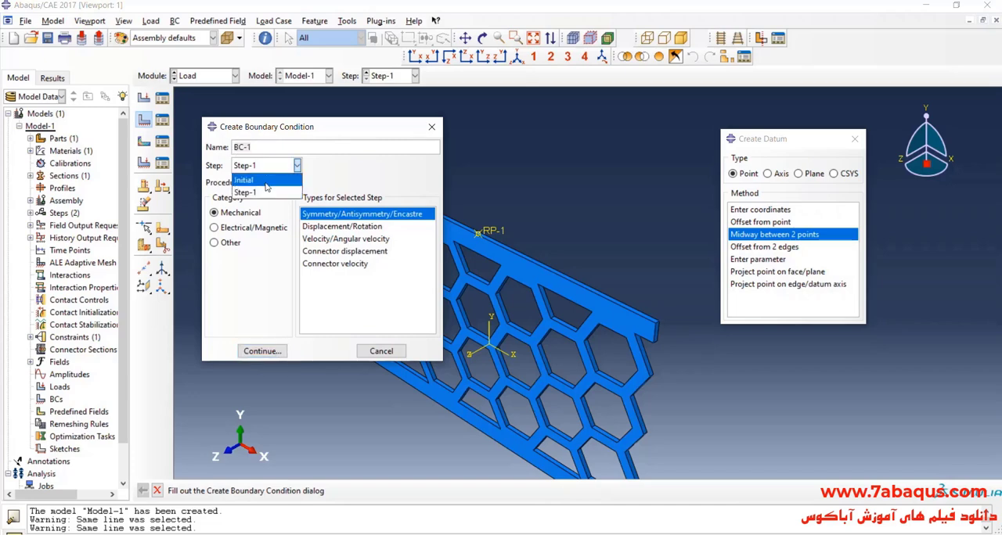
click(250, 180)
click(324, 227)
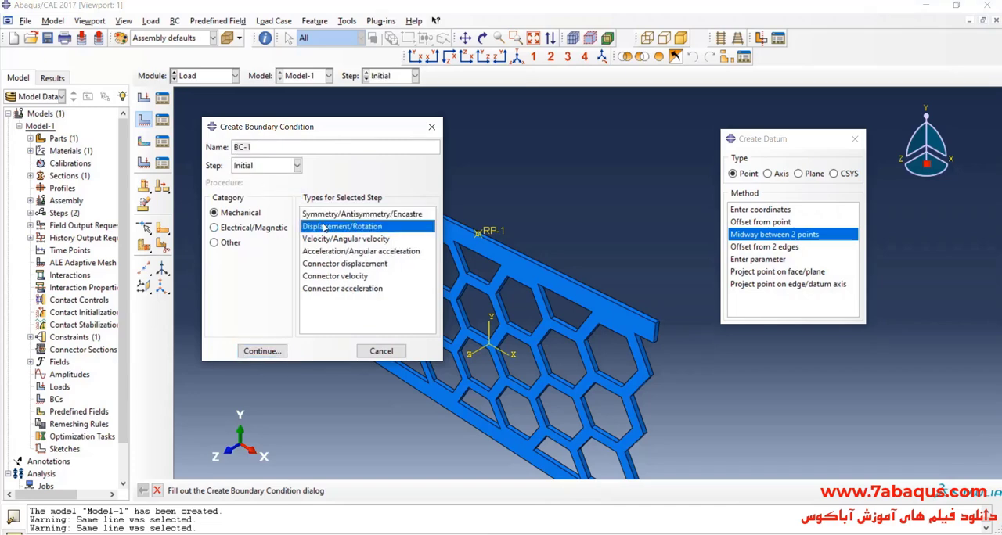
click(262, 350)
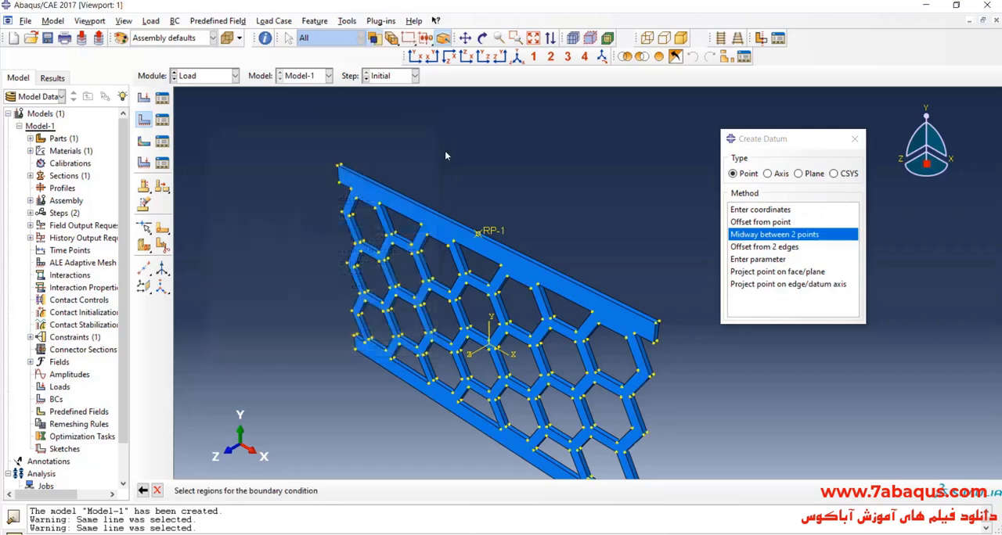
- Assign the long bottom face of the damper's lower bar as the region of the boundary condition
click(482, 37)
drag(473, 241, 528, 176)
click(483, 40)
scroll(430, 270, down, 5)
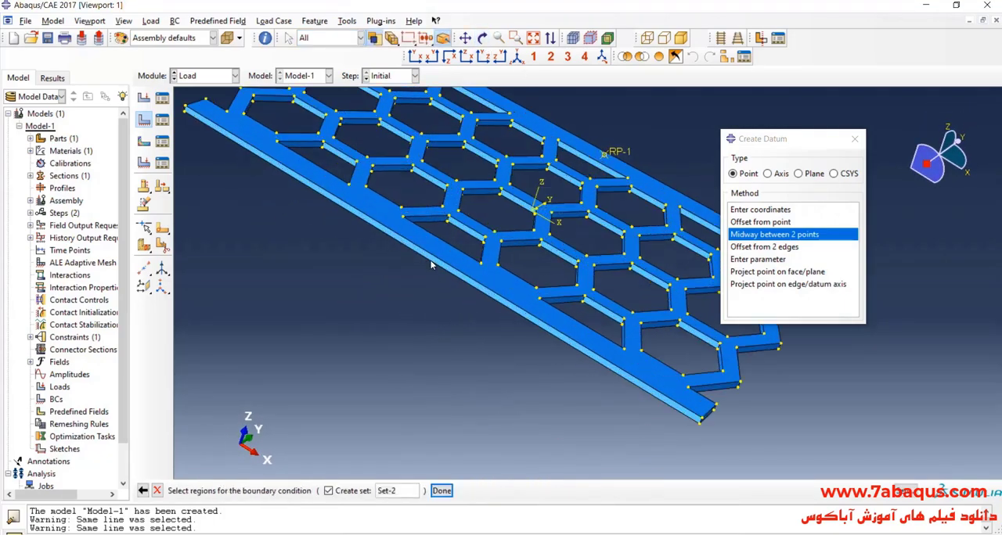
click(432, 262)
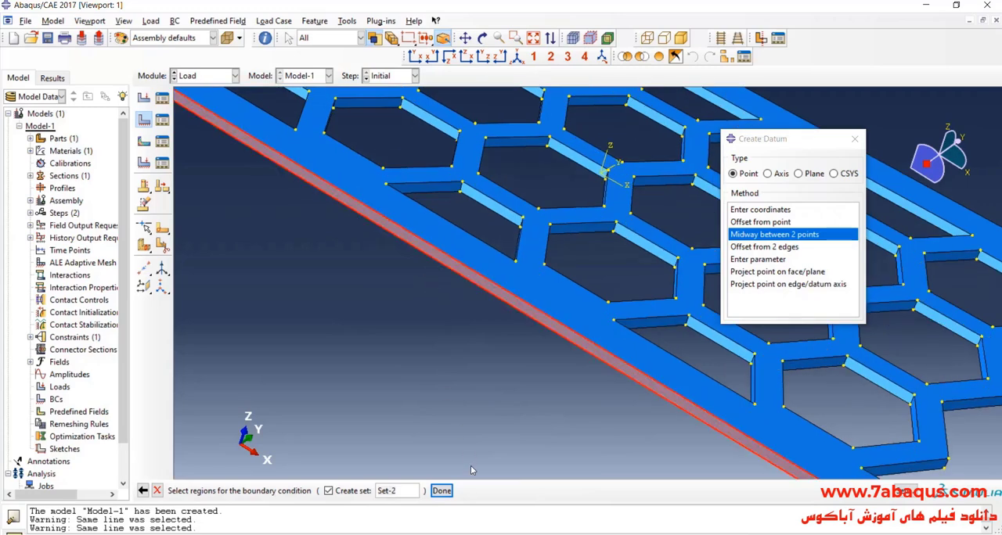
click(442, 491)
- Restrain U1, U2, U3, UR1, UR2 and UR3 in the boundary condition on the damper's bottom face
click(308, 246)
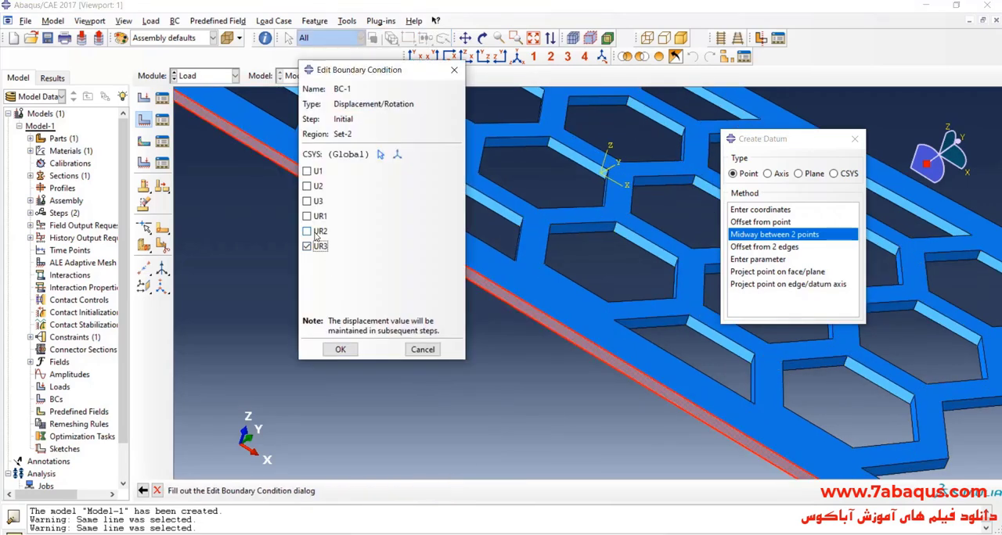
click(309, 231)
click(309, 216)
click(308, 201)
click(308, 186)
click(308, 170)
click(340, 350)
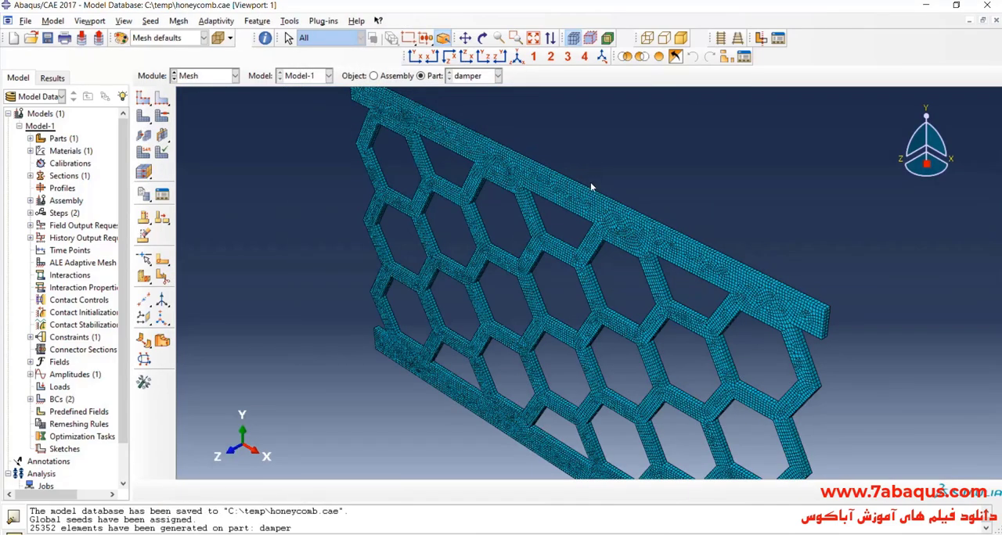
- Seed the short thickness edge at the upper bar's end by number with 4 elements, and remesh the damper part
scroll(564, 254, up, 5)
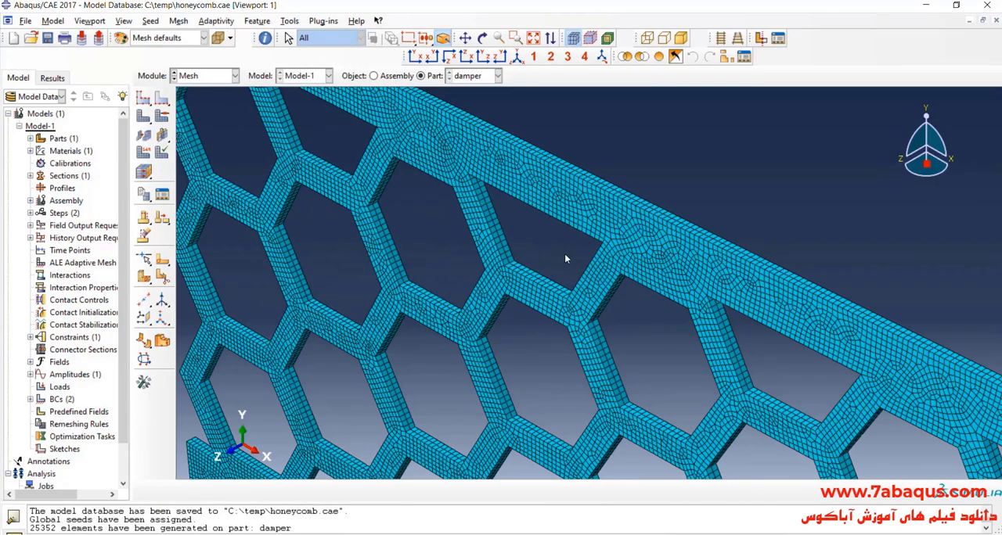
scroll(504, 252, down, 6)
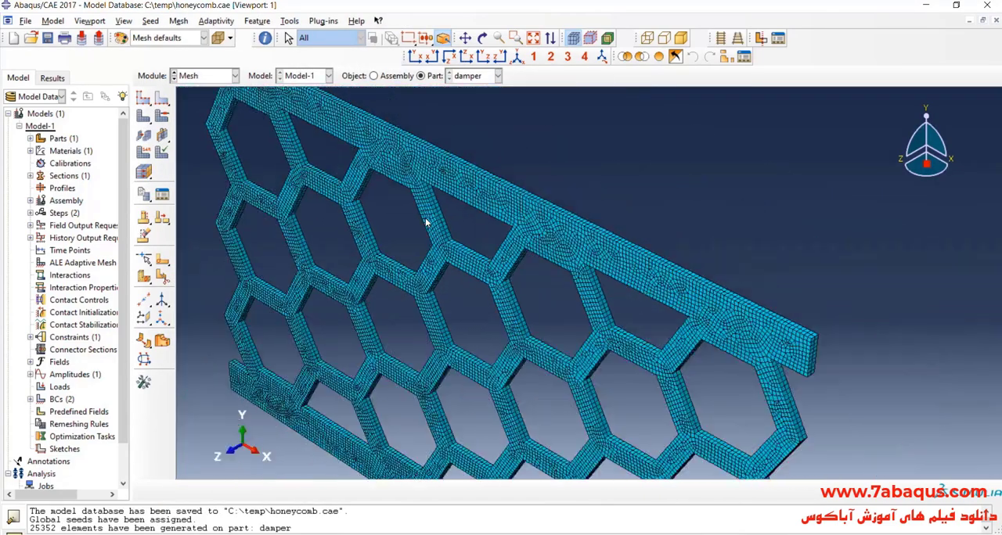
click(162, 98)
scroll(658, 297, up, 5)
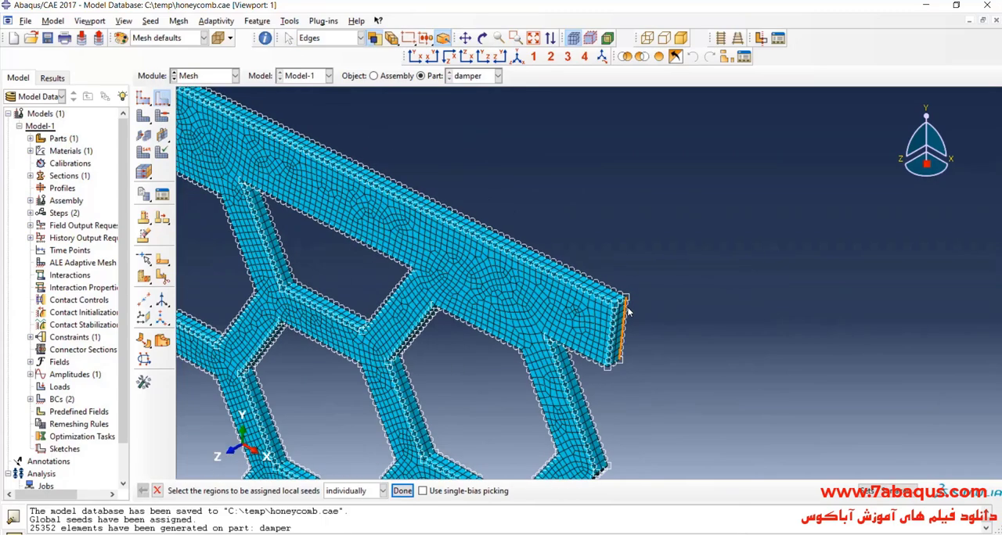
scroll(627, 310, up, 2)
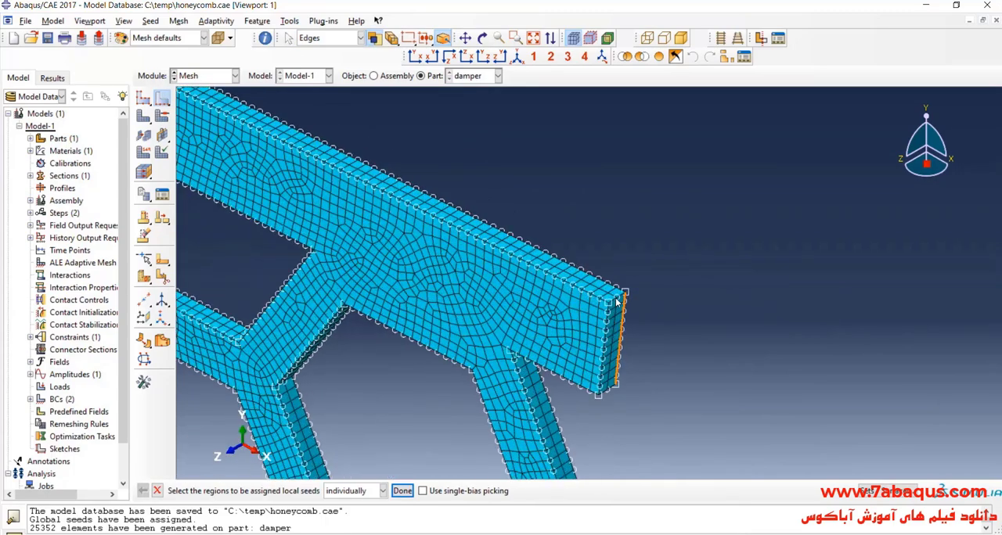
click(402, 491)
click(731, 219)
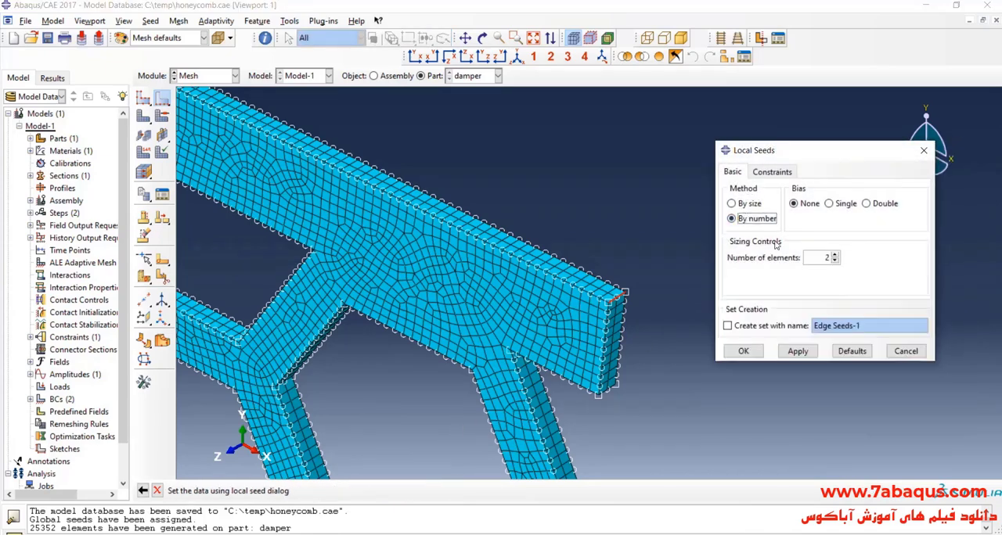
click(835, 255)
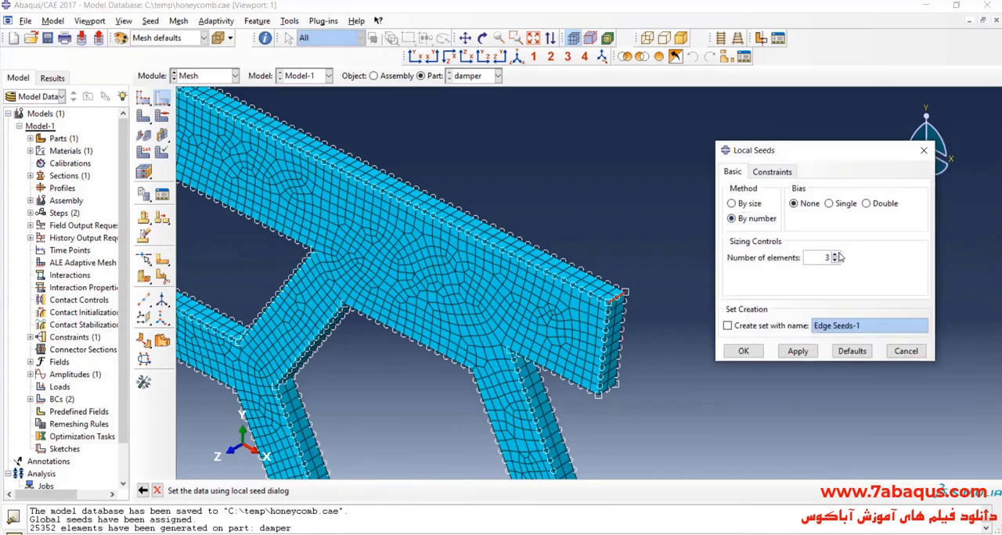
click(744, 351)
click(77, 170)
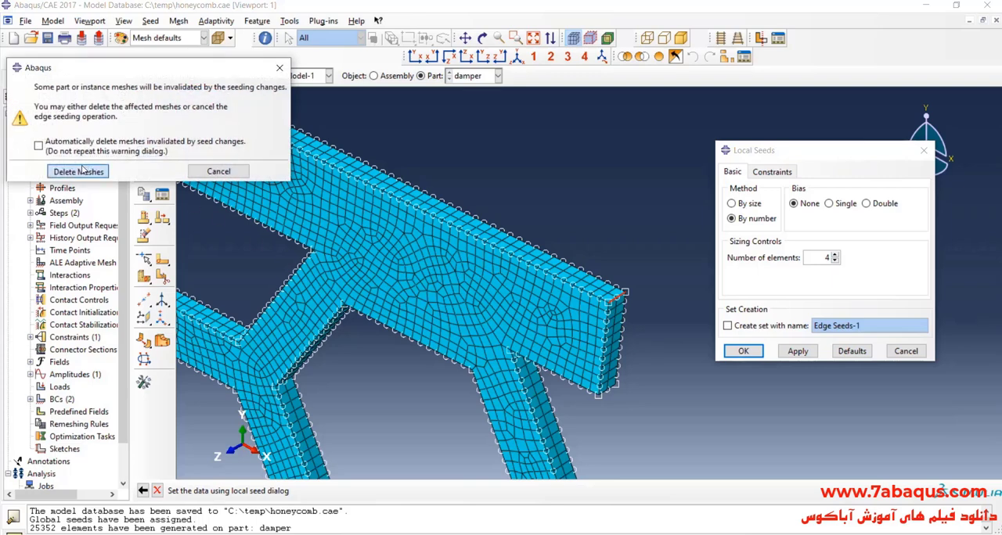
click(143, 115)
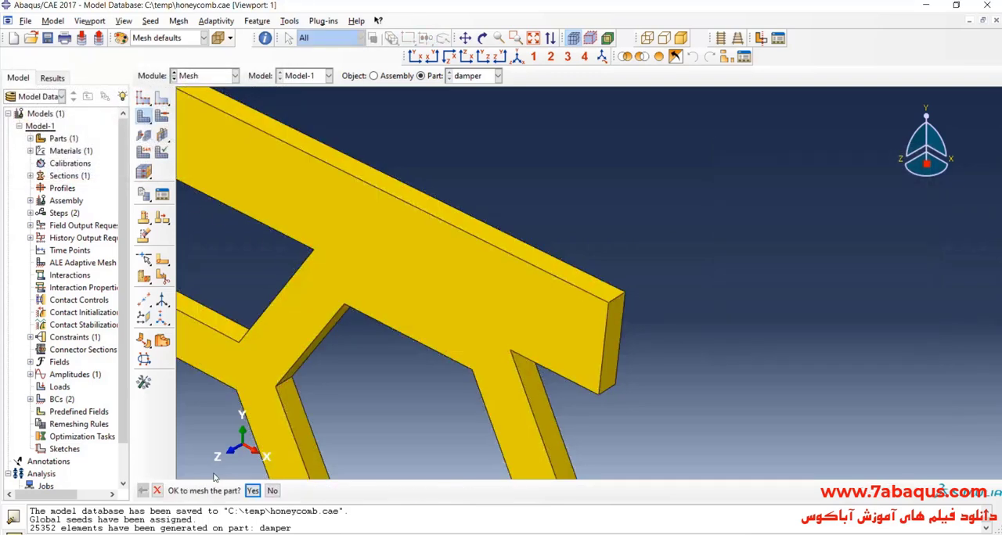
click(252, 490)
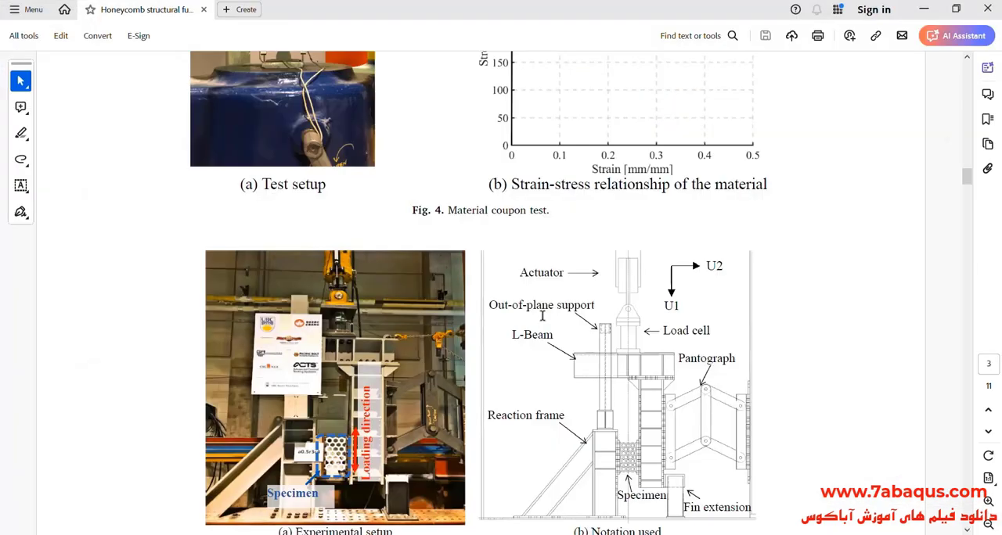
- Examine the loading protocol and the modelling approach section of the honeycomb fuse paper for the number of elements through the plate thickness
scroll(711, 284, down, 10)
scroll(242, 384, down, 5)
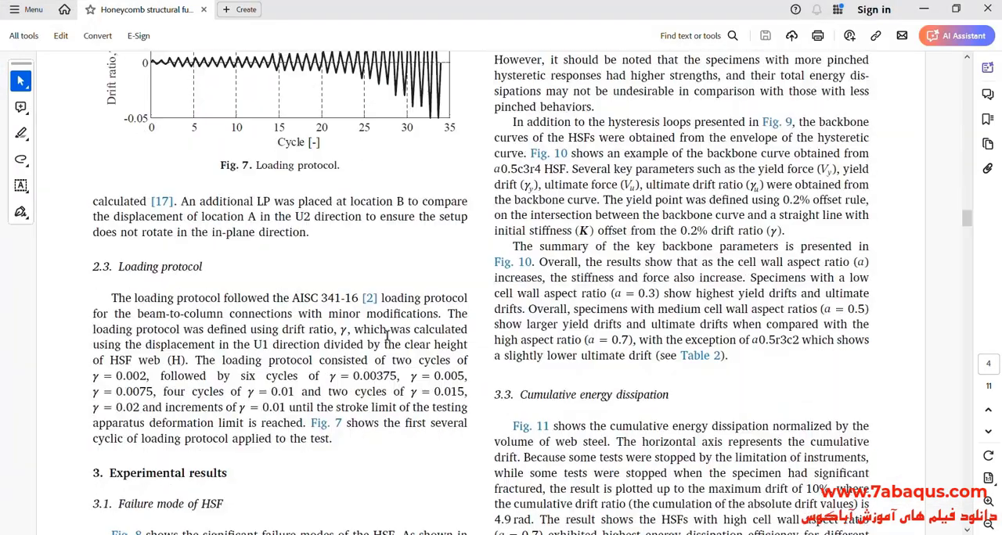
scroll(387, 336, down, 10)
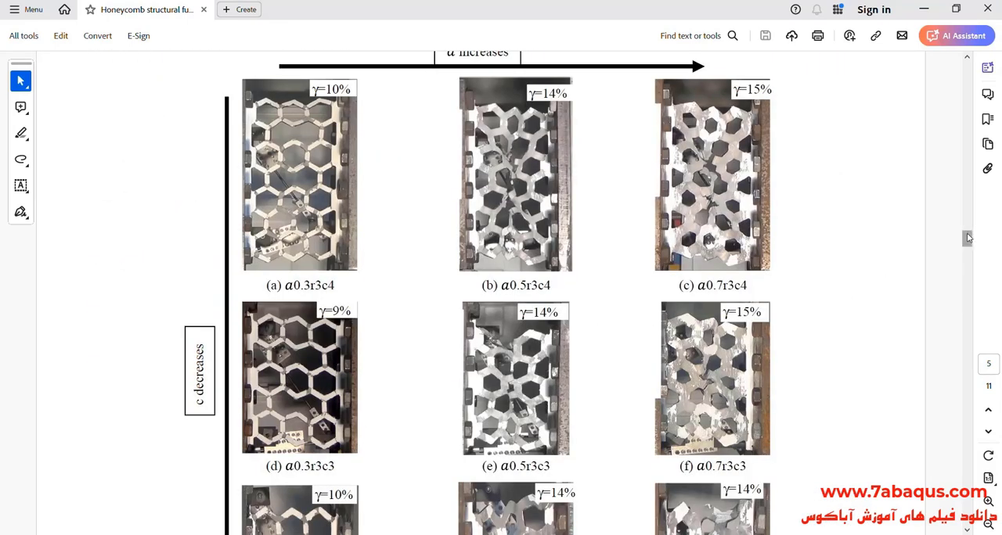
drag(968, 238, 962, 272)
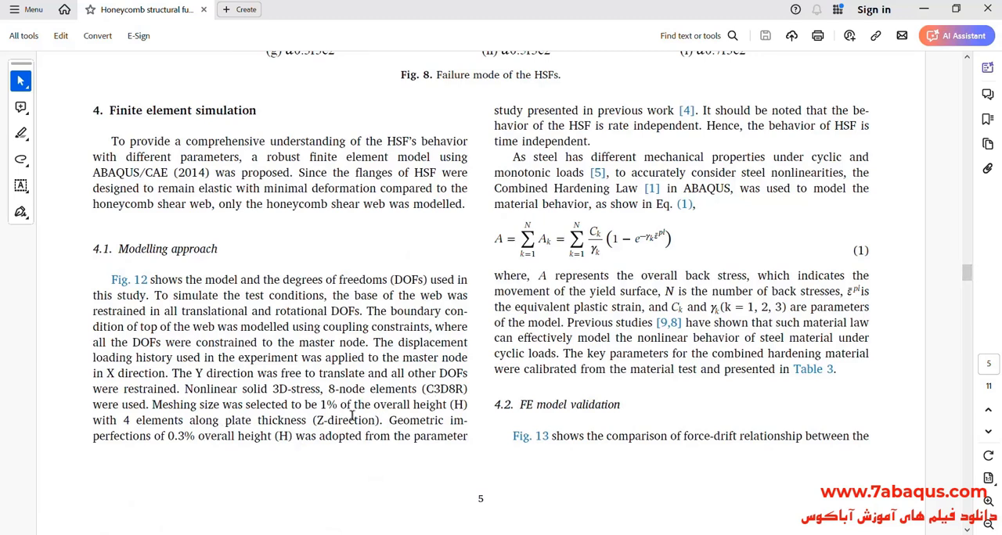
drag(93, 422, 308, 421)
click(307, 422)
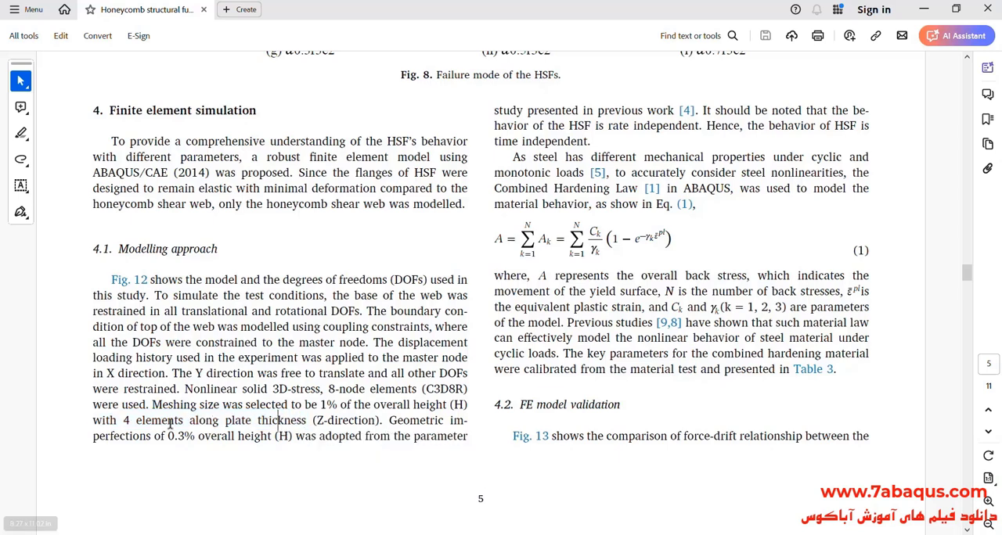
drag(123, 421, 304, 422)
click(291, 425)
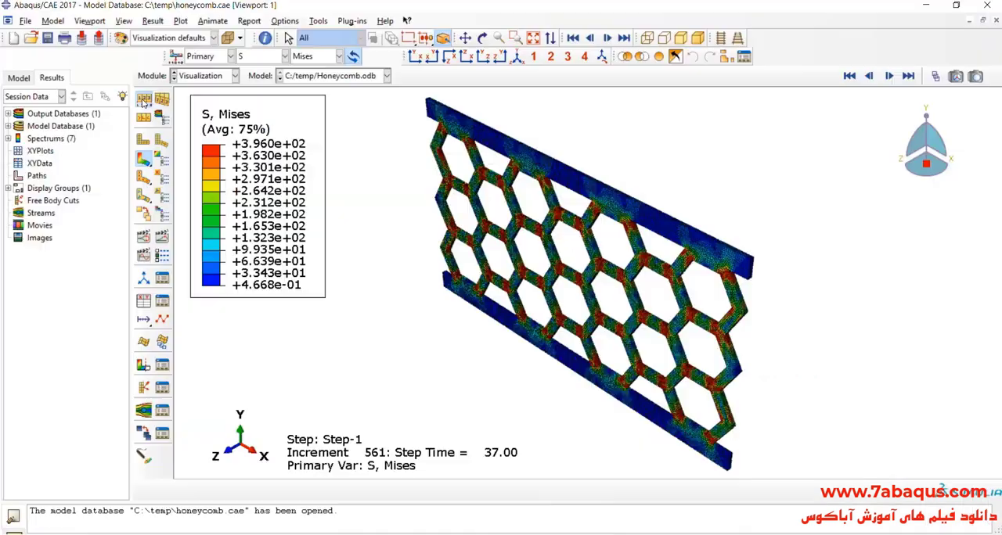
- Switch back to Abaqus/CAE and show only feature edges on the Mises stress contour plot
click(223, 179)
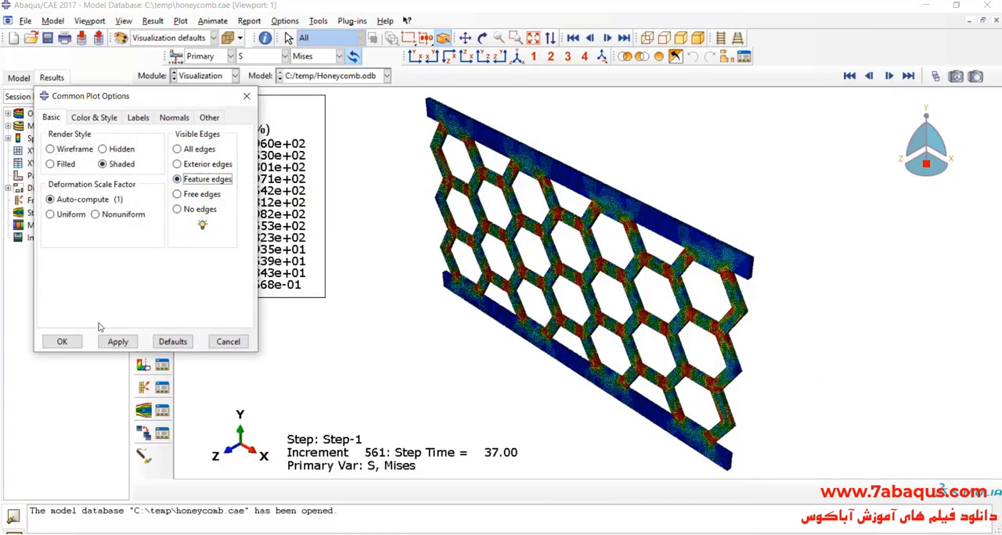
click(62, 341)
- Play the time history animation of the Mises stress contours and view the damper in the XY plane
click(162, 237)
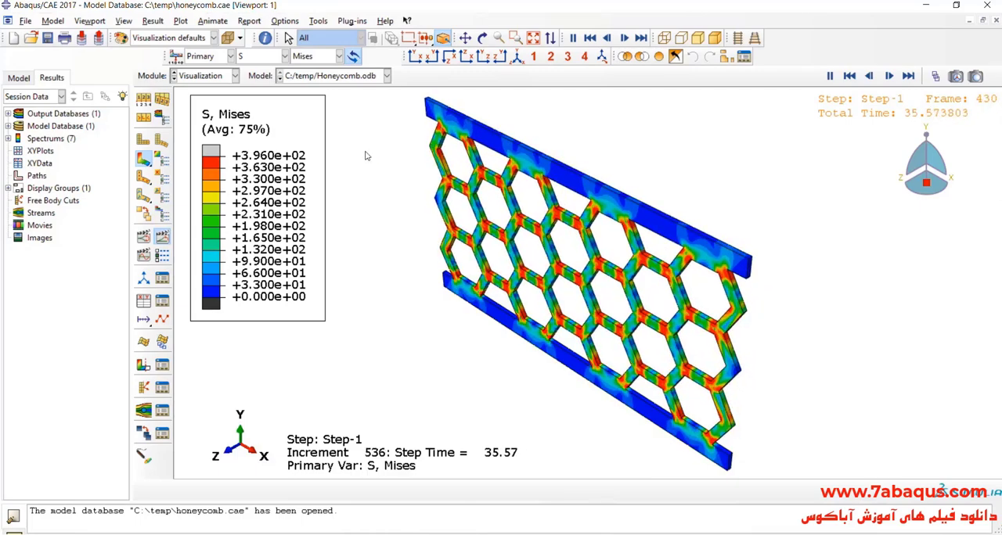
click(416, 56)
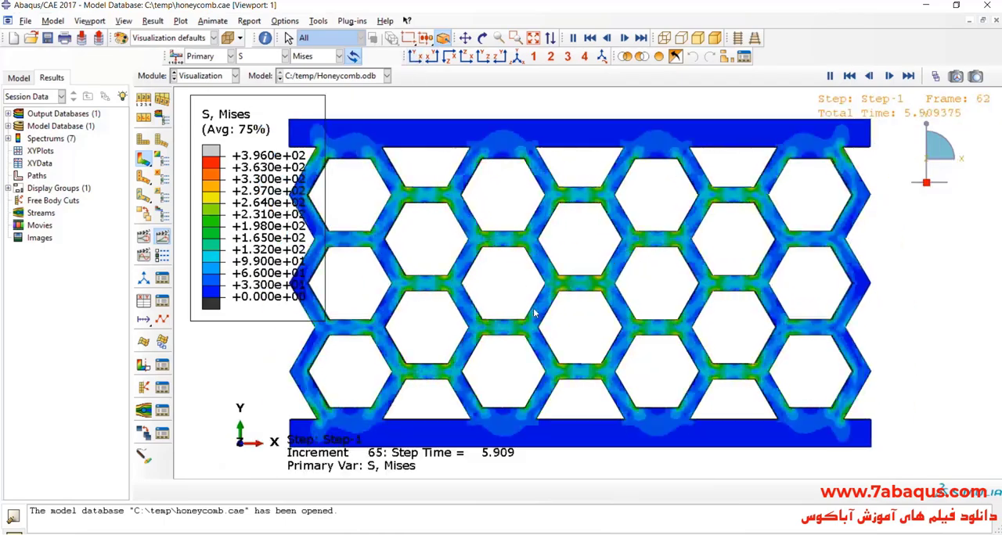
scroll(534, 313, up, 3)
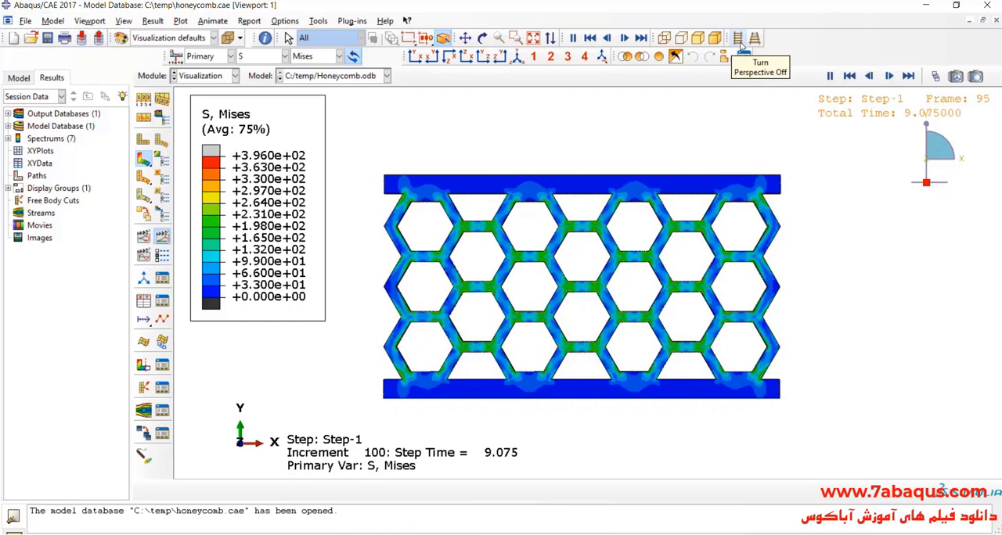
- View the damper isometrically and show the Mises stress contours at the last frame, 449, of Step-1
click(517, 59)
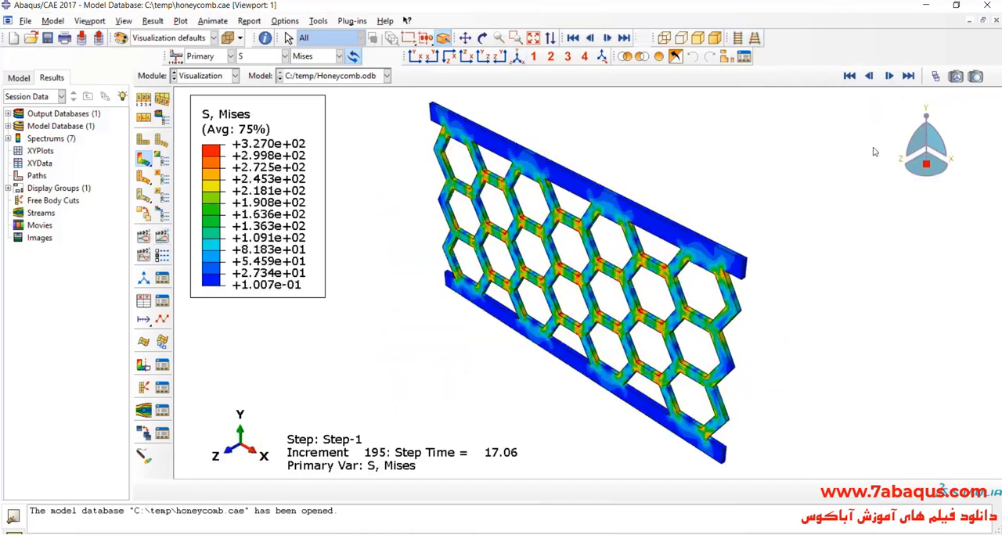
click(935, 76)
mouse_move(794, 176)
mouse_down()
mouse_move(693, 179)
mouse_move(811, 183)
mouse_up()
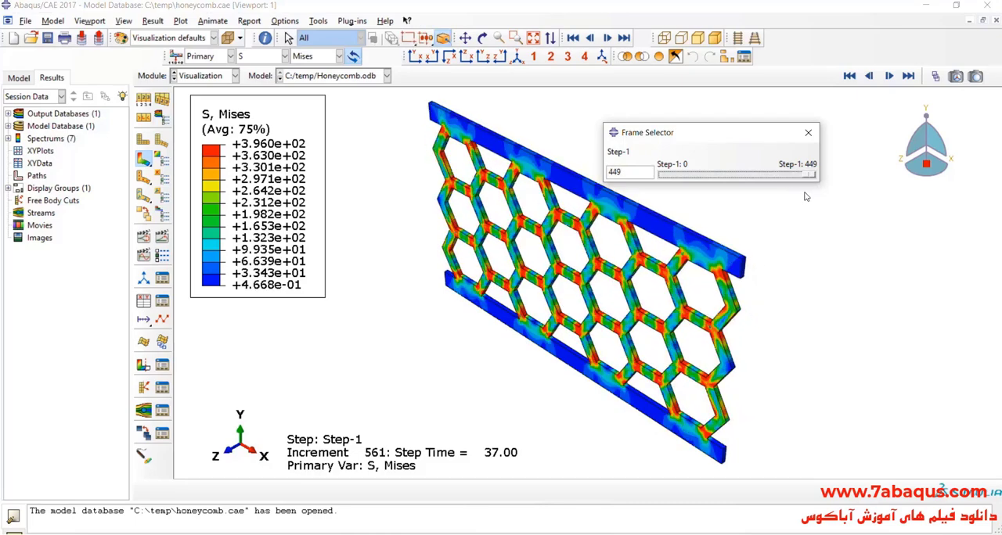
- Rotate the damper to another viewing angle and play the time history animation of the Mises contours
click(482, 37)
drag(689, 407, 551, 255)
drag(688, 138, 699, 103)
click(161, 237)
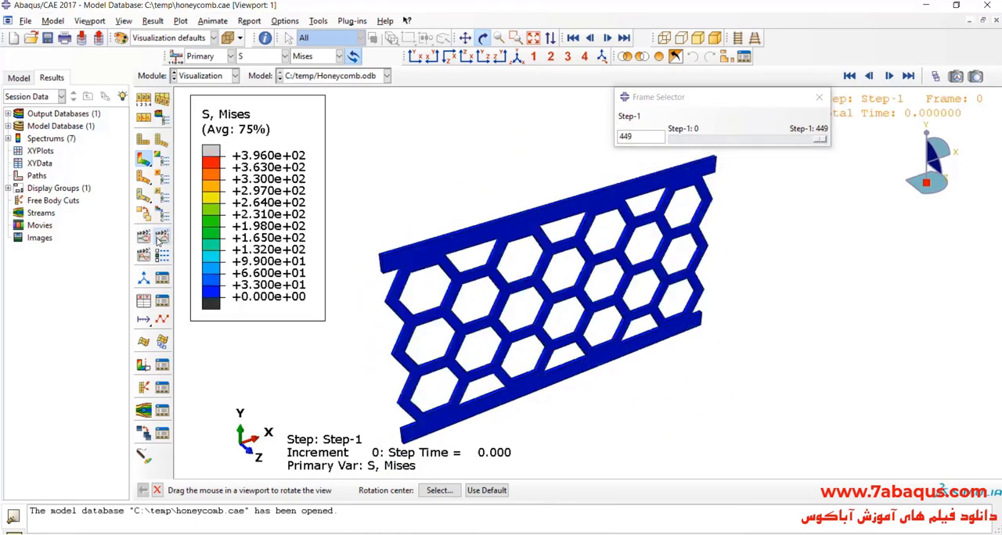
click(482, 38)
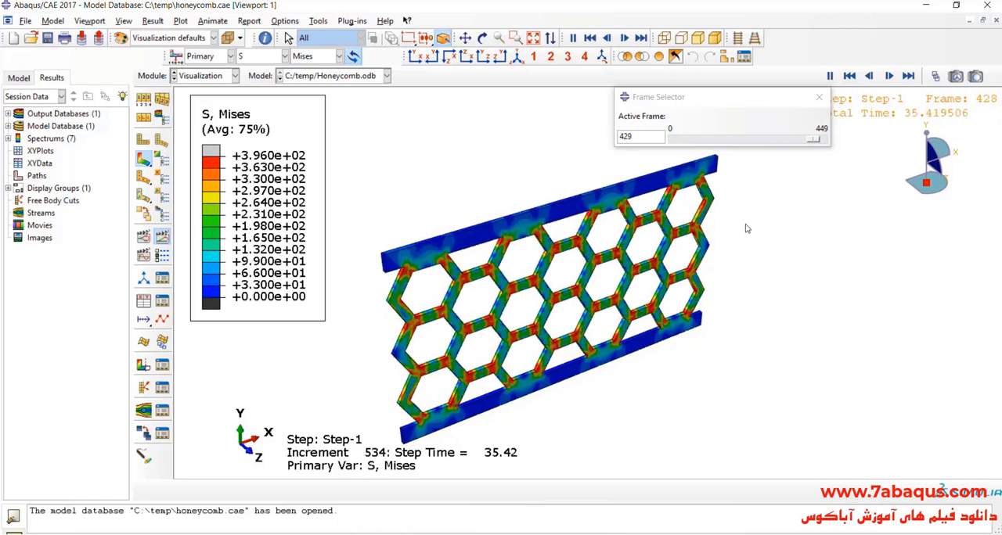
- Close the Frame Selector, restore the isometric view and stop the time history animation
click(819, 96)
click(517, 57)
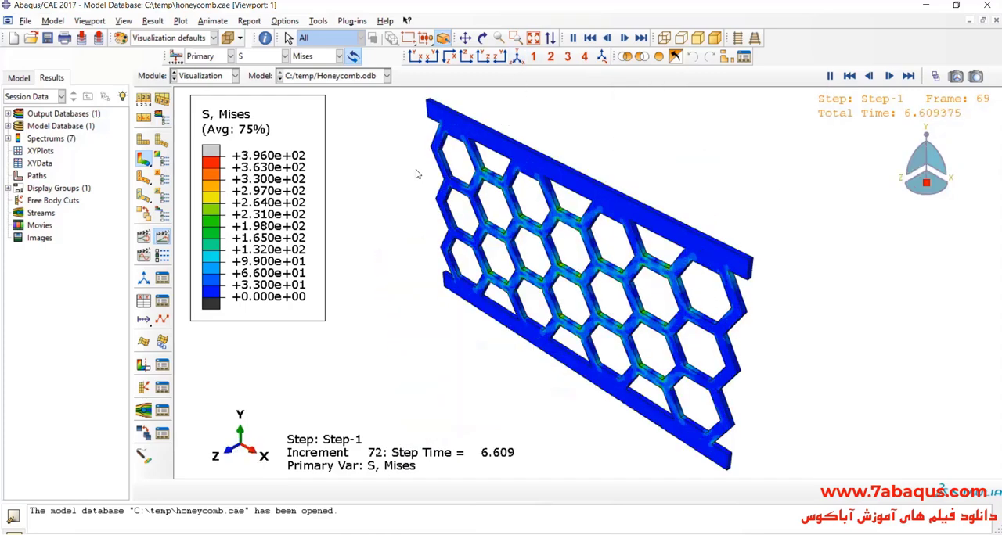
click(162, 238)
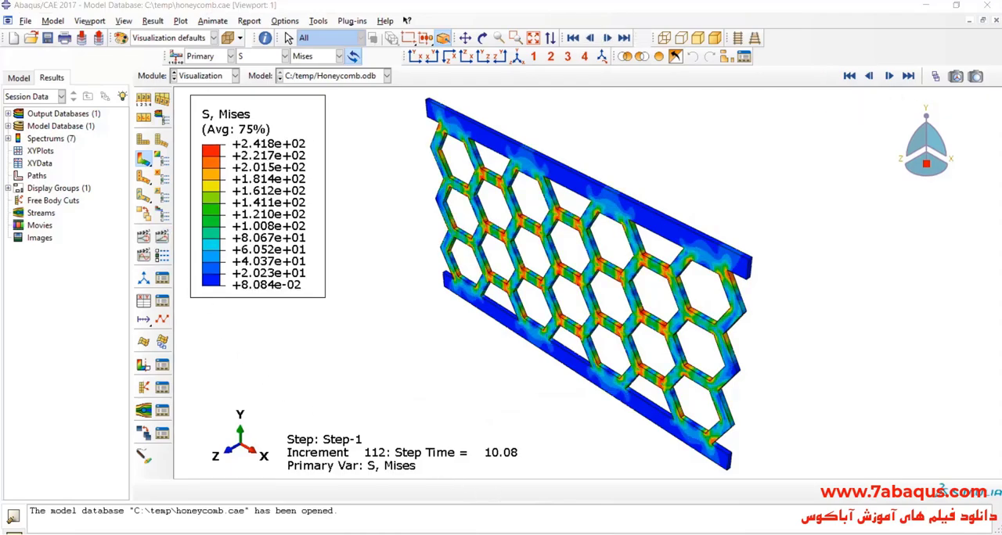
- Switch to the honeycomb fuse paper and find the hysteresis curve comparison between experiment and FE model in Fig. 13
key(alt+Tab)
scroll(409, 320, down, 5)
scroll(394, 321, down, 10)
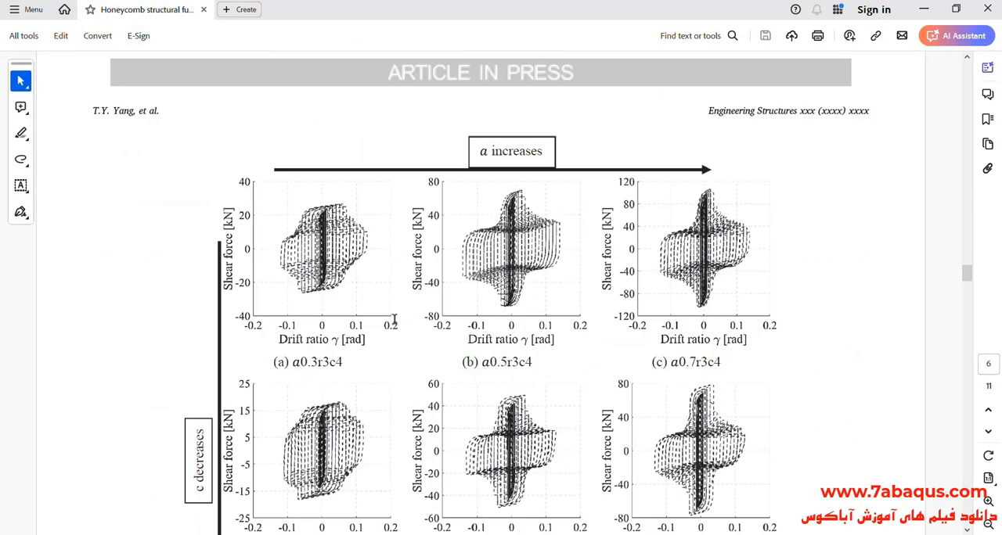
scroll(393, 320, down, 15)
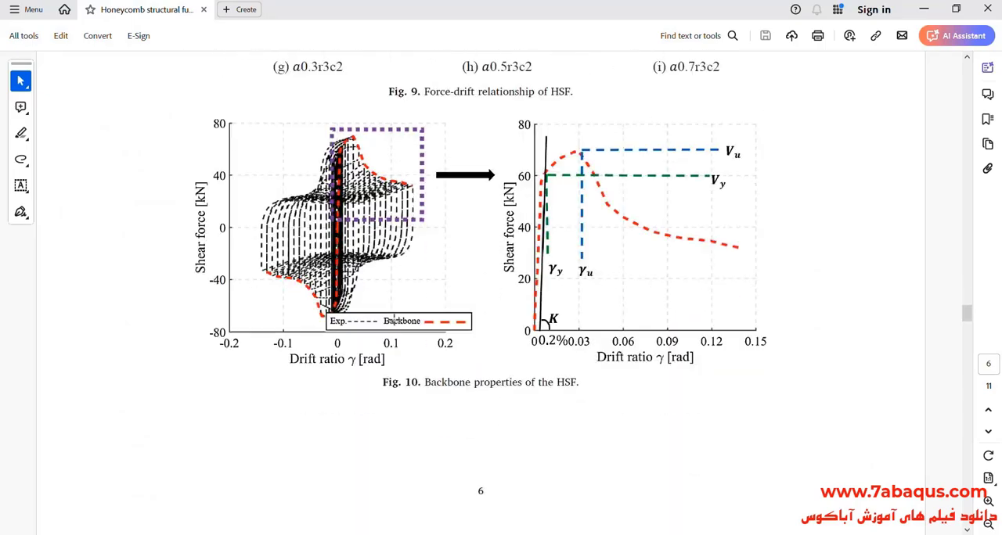
scroll(394, 321, down, 4)
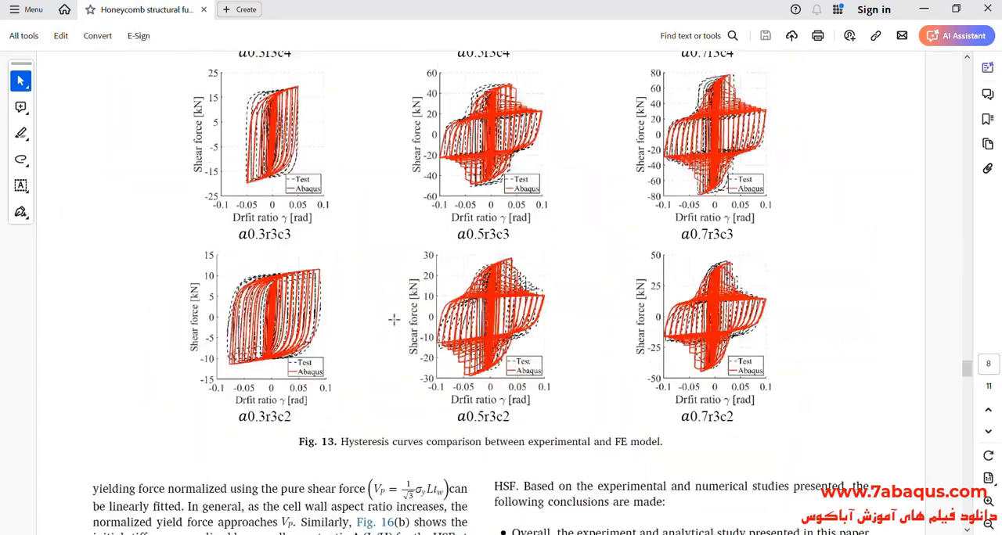
scroll(394, 317, up, 8)
scroll(394, 317, down, 3)
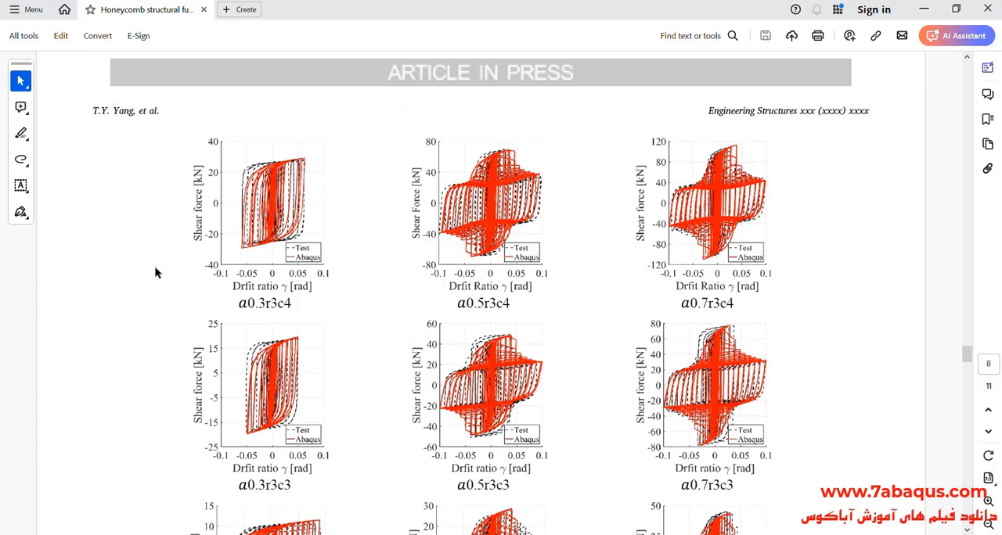
- Examine the enlarged shear force versus drift ratio plot of specimen a0.3r3c4 in Fig. 13
click(988, 500)
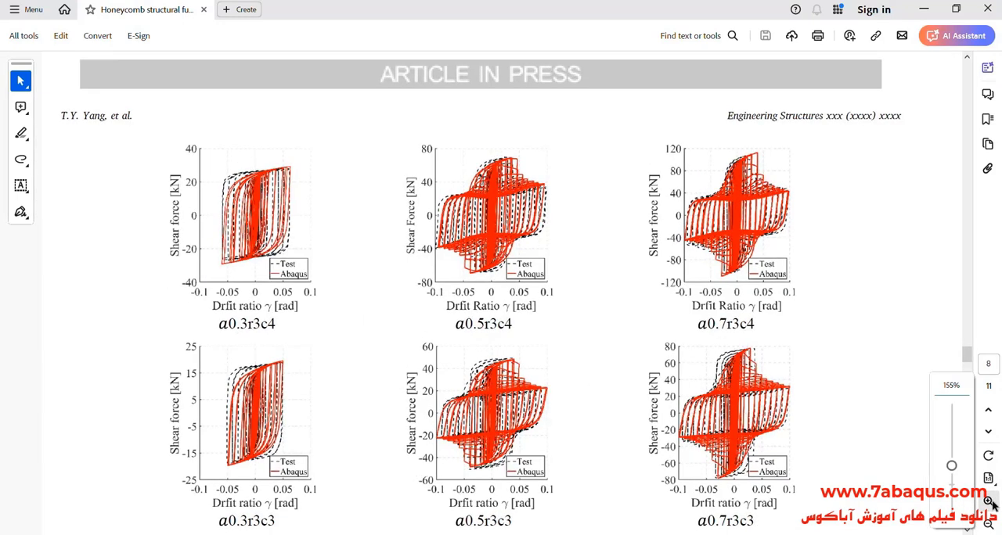
click(988, 501)
click(987, 501)
drag(433, 530, 450, 530)
scroll(511, 396, down, 2)
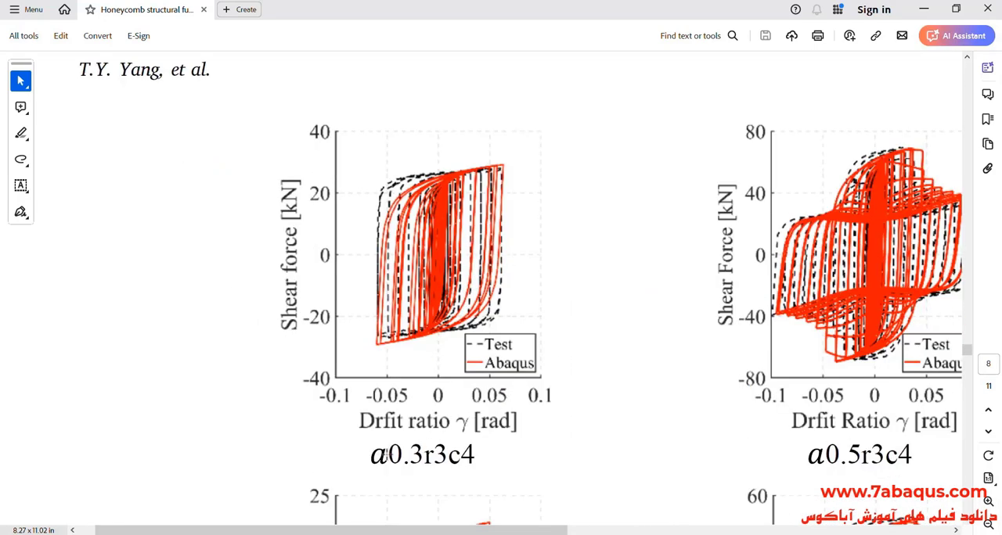
click(459, 455)
click(207, 259)
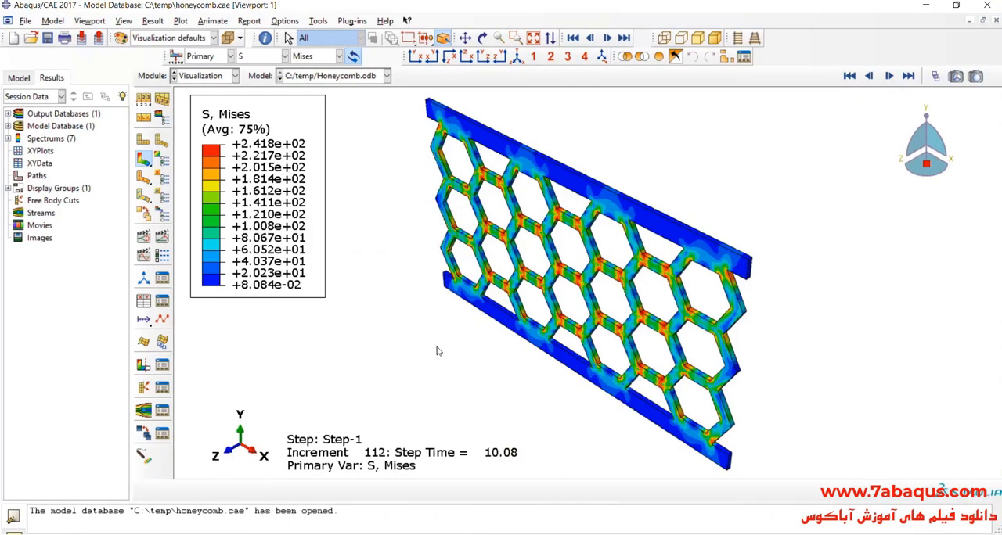
- In Abaqus/CAE, start creating XY data from ODB field output with the Unique Nodal position
click(144, 302)
click(294, 205)
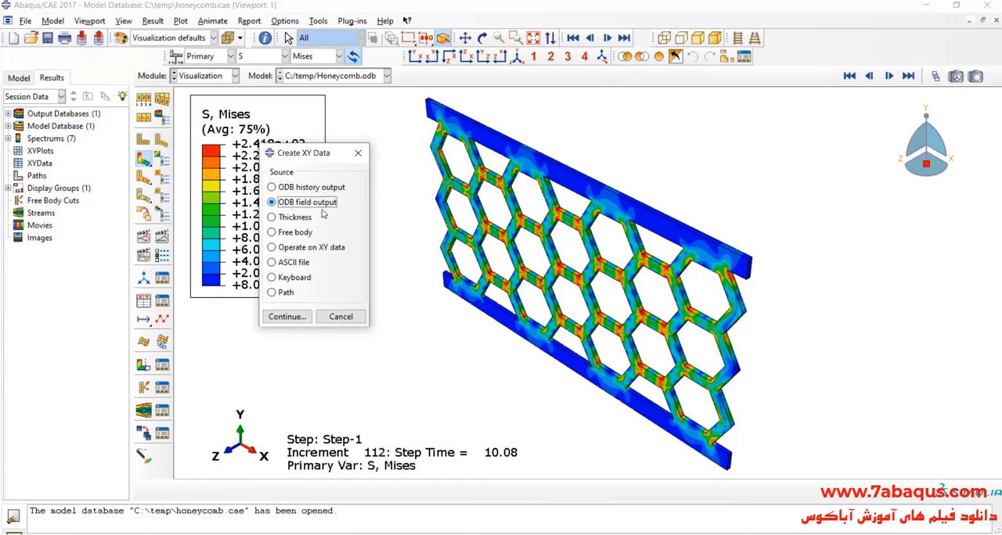
click(287, 316)
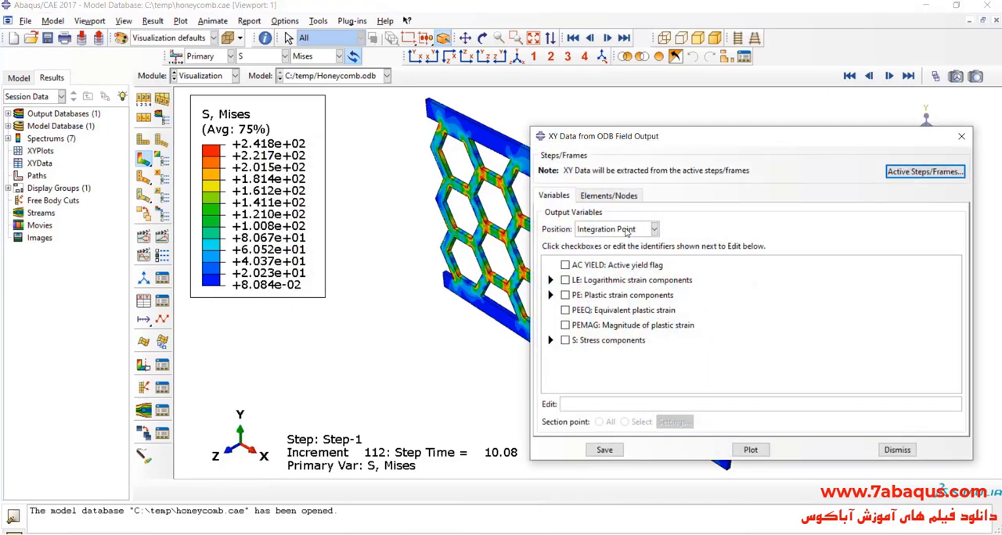
click(622, 229)
click(620, 282)
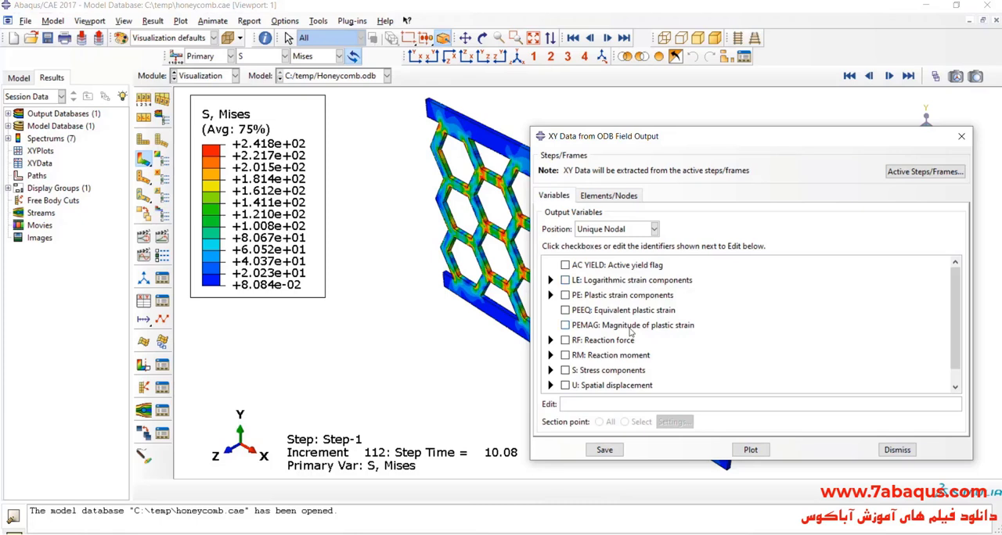
- Choose reaction force RF1 and spatial displacement U1 as the output variables to extract
scroll(595, 372, down, 1)
click(550, 324)
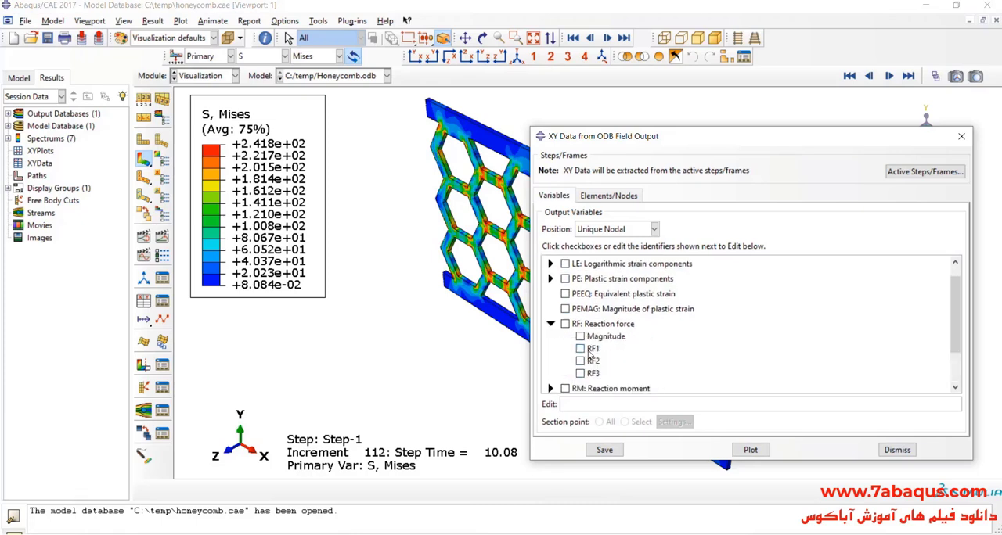
click(580, 349)
scroll(556, 366, down, 3)
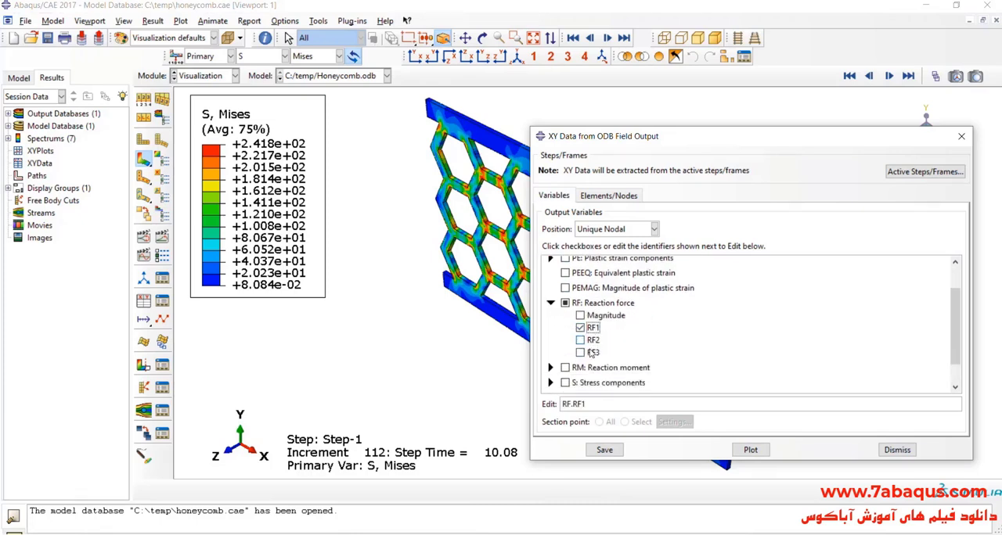
click(550, 369)
scroll(591, 348, down, 4)
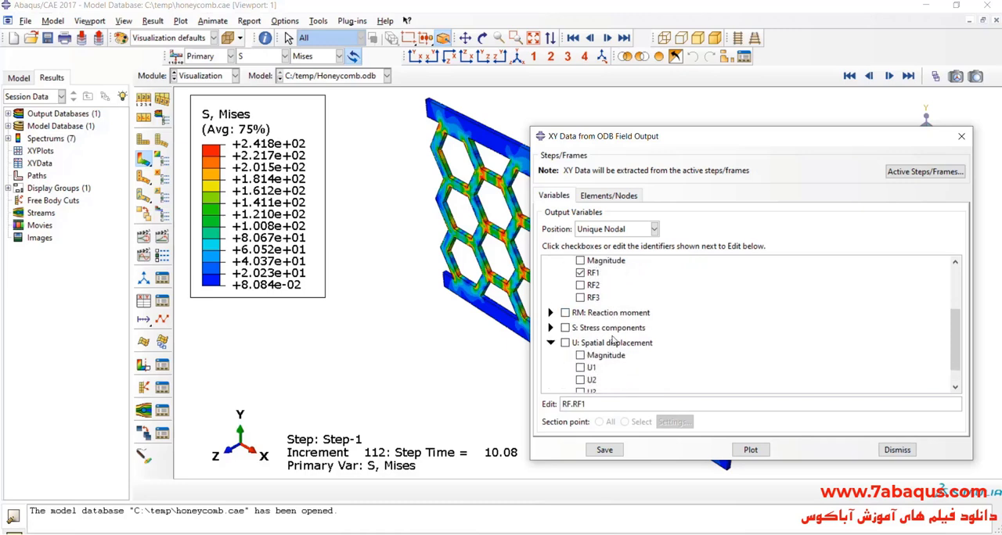
click(580, 345)
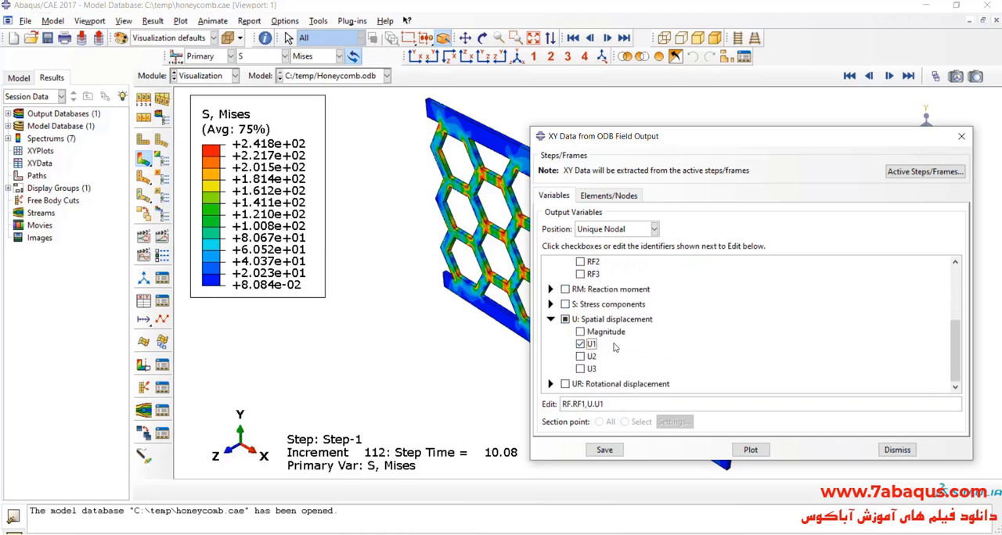
scroll(615, 347, up, 3)
- Extract the XY data for node set M_SET-1, highlighting it in the viewport, and save the curves under their default names
click(616, 197)
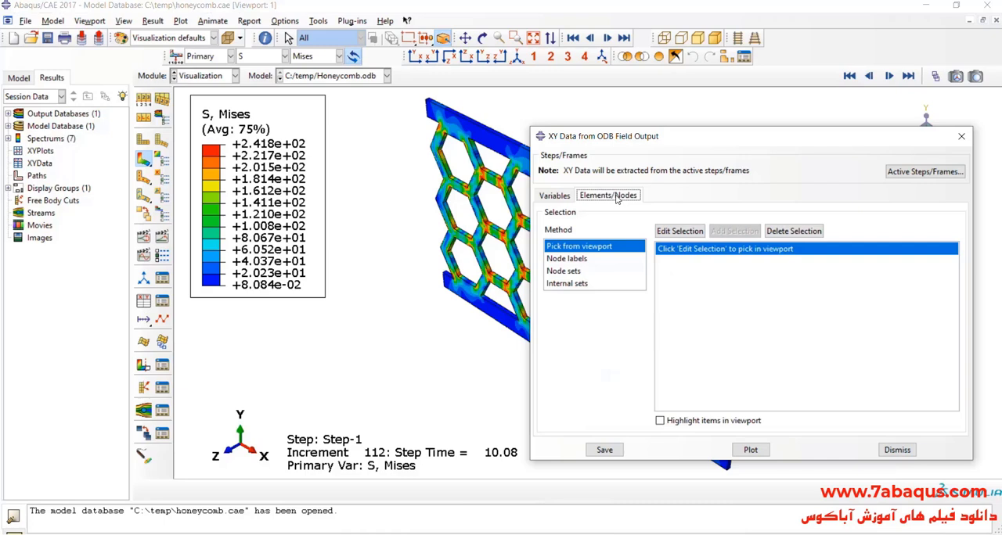
click(563, 271)
scroll(328, 312, down, 4)
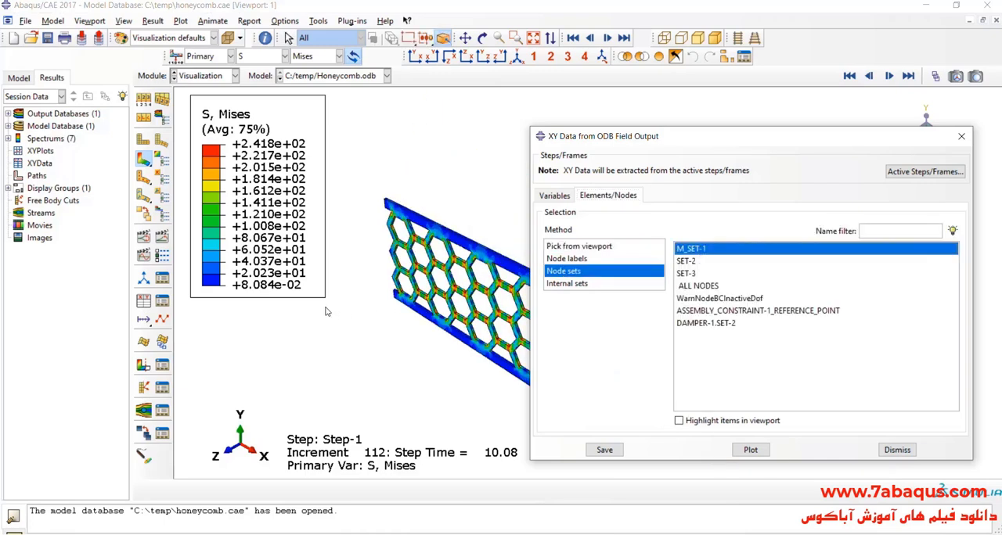
click(679, 421)
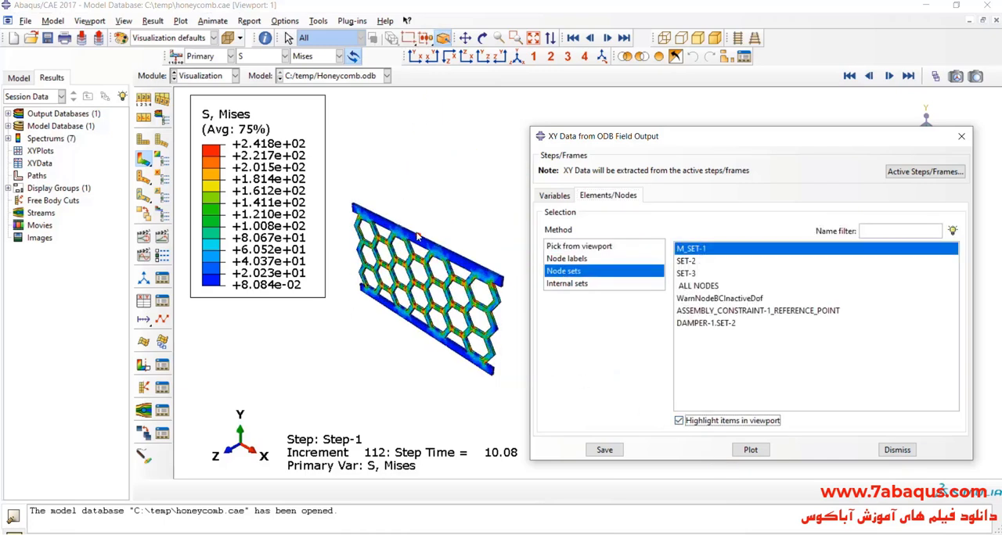
scroll(417, 236, up, 5)
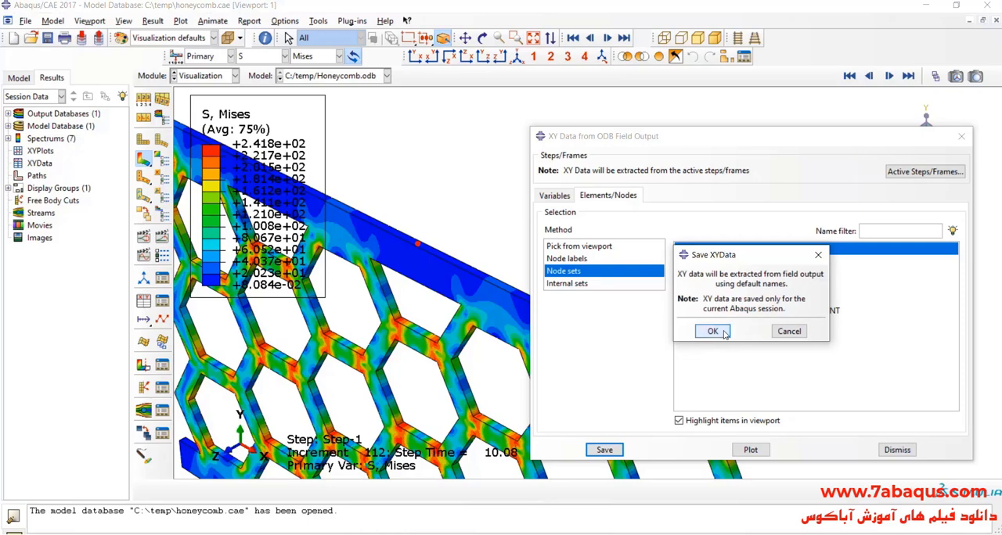
click(711, 332)
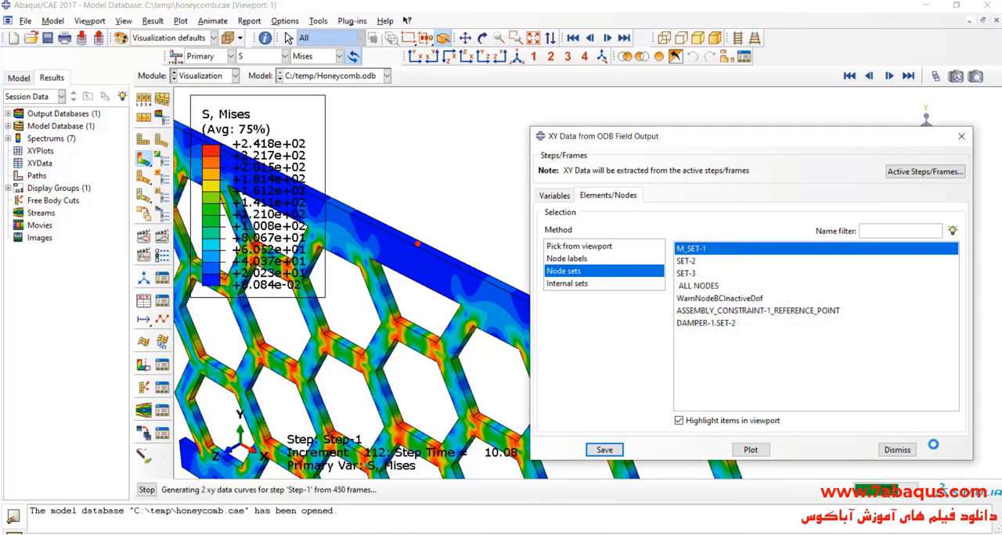
click(897, 450)
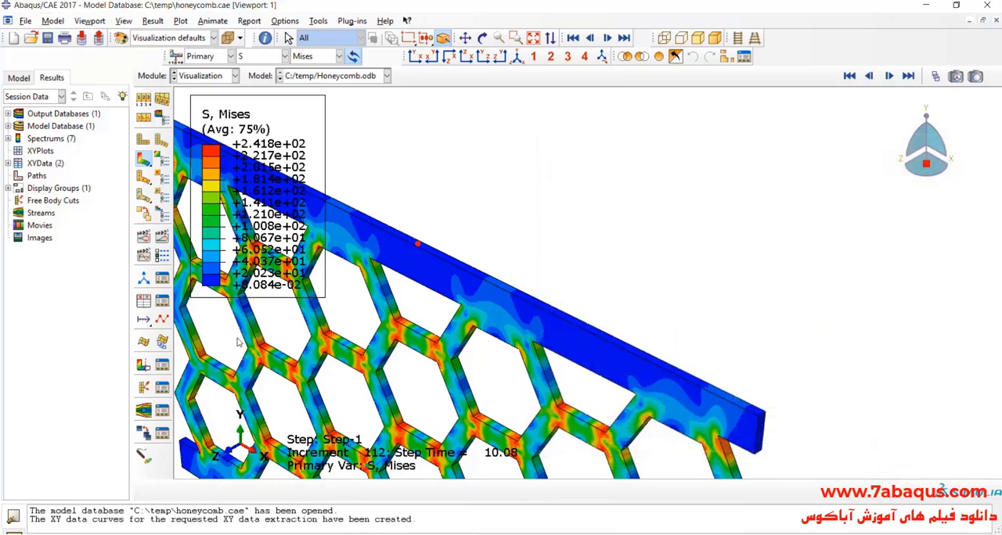
- Operate on the XY data to divide the U1 displacement curve by 203.2, and save the result as Drift
click(146, 306)
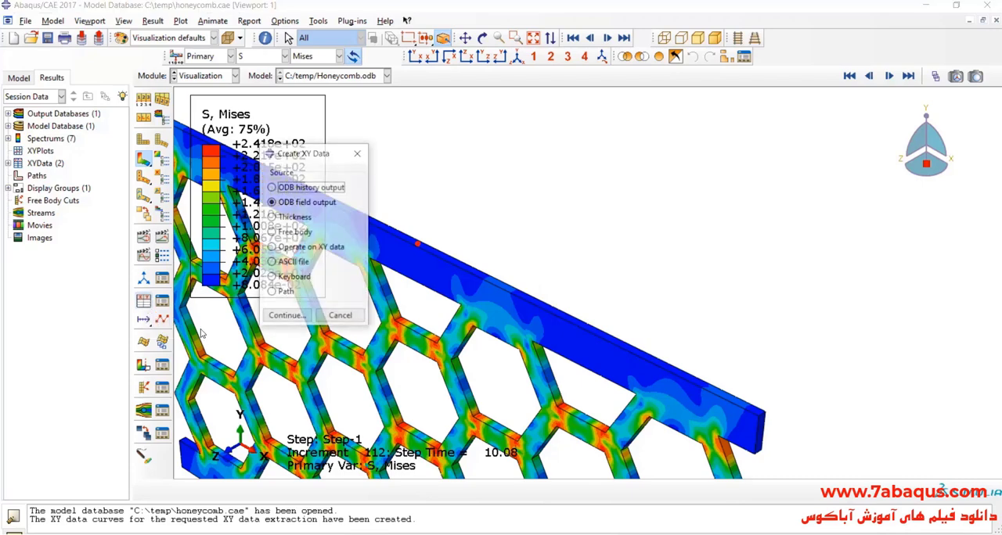
click(302, 249)
click(286, 316)
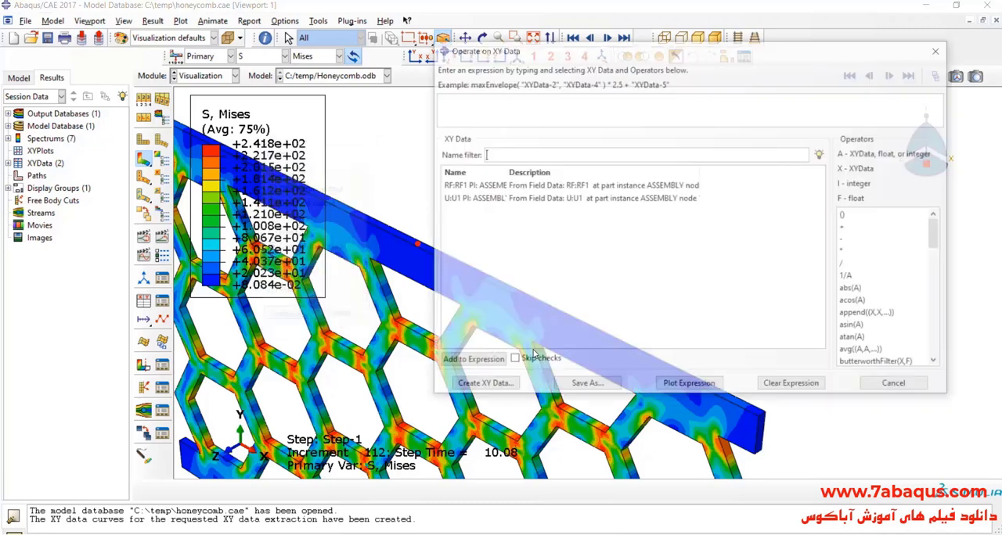
double_click(493, 201)
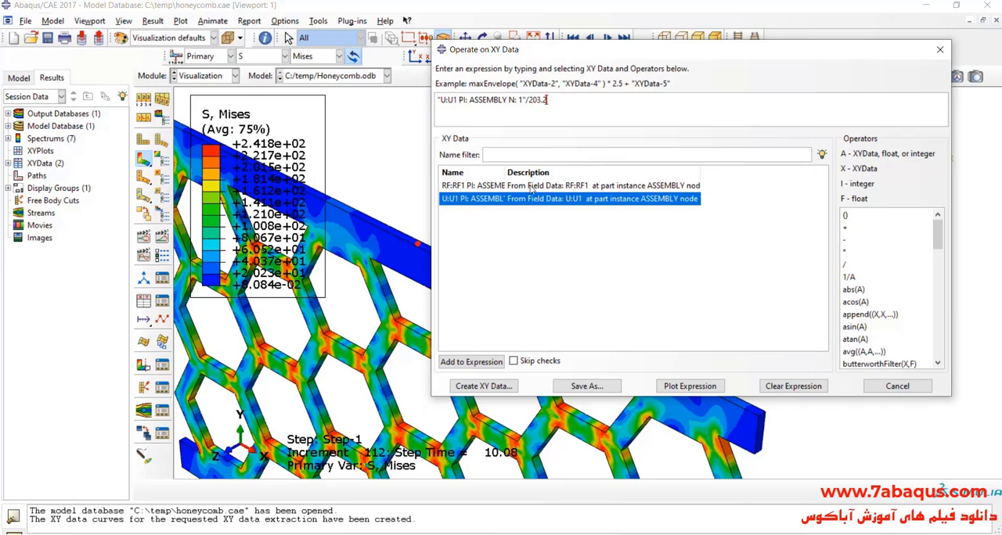
click(585, 386)
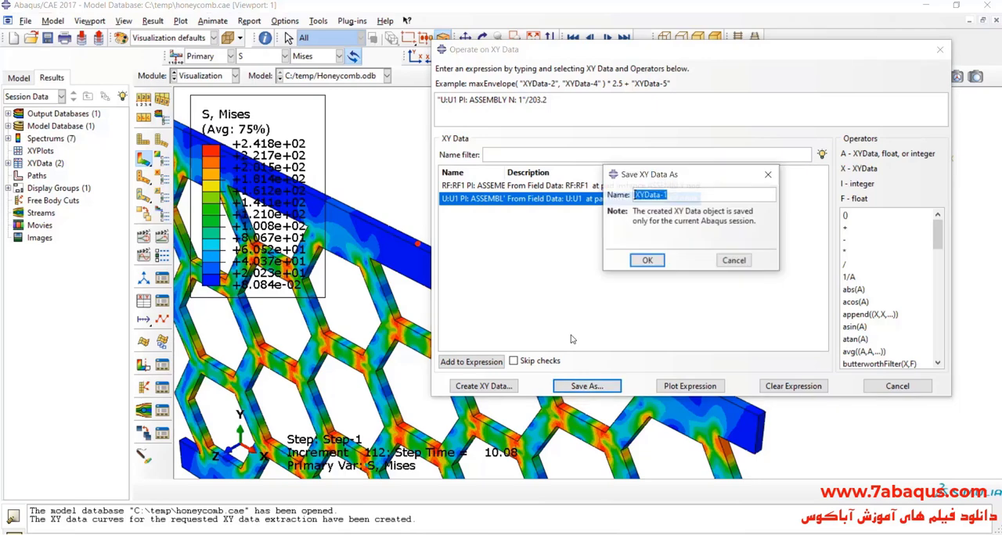
text(Drift)
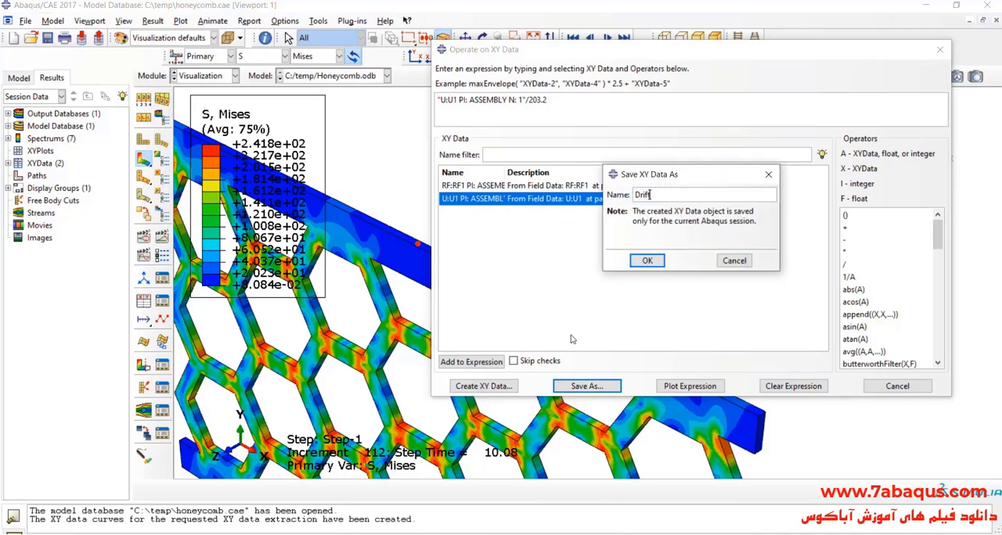
click(648, 261)
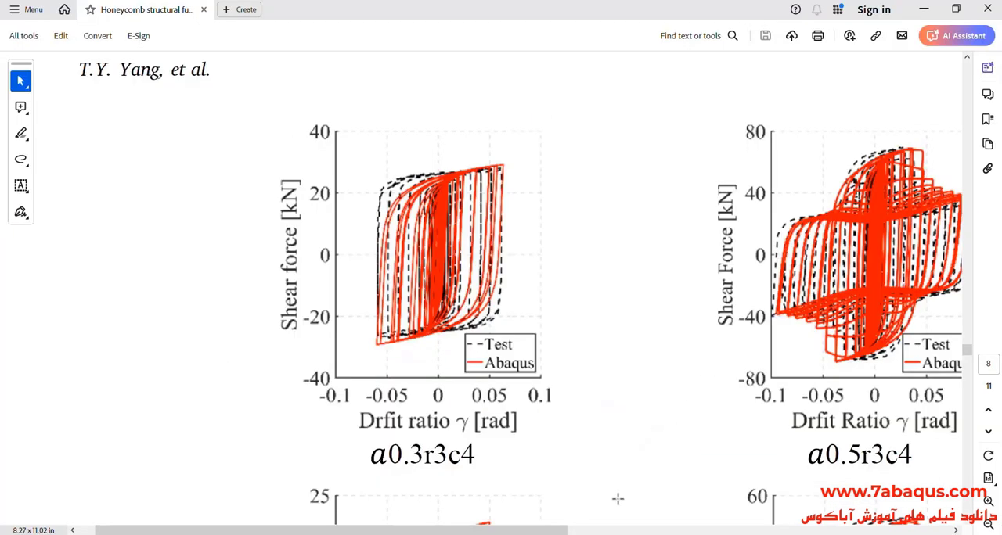
- Switch to the honeycomb fuse paper and check the overall height H of specimen a0.3r3c4 in Table 1
click(988, 524)
click(988, 525)
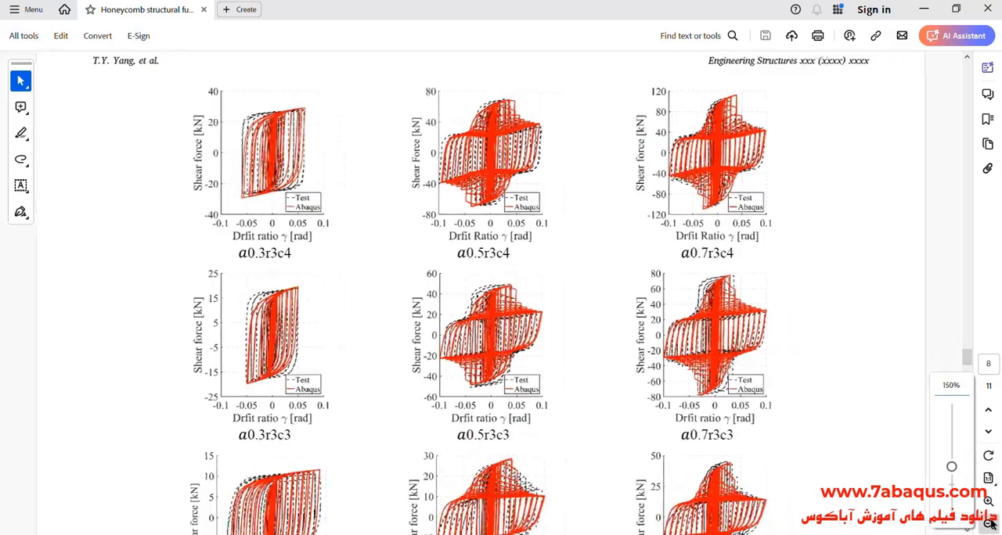
click(989, 524)
drag(967, 357, 982, 149)
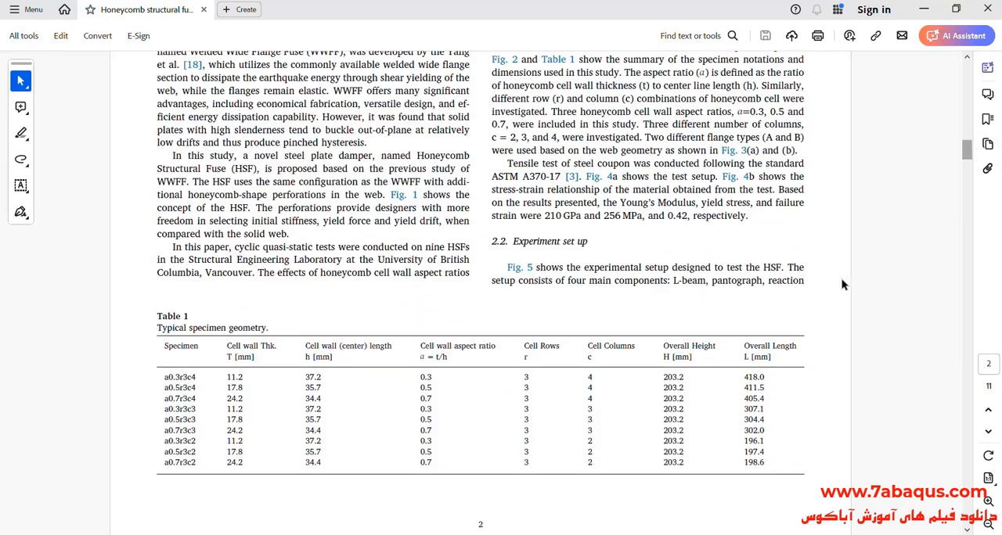
double_click(671, 377)
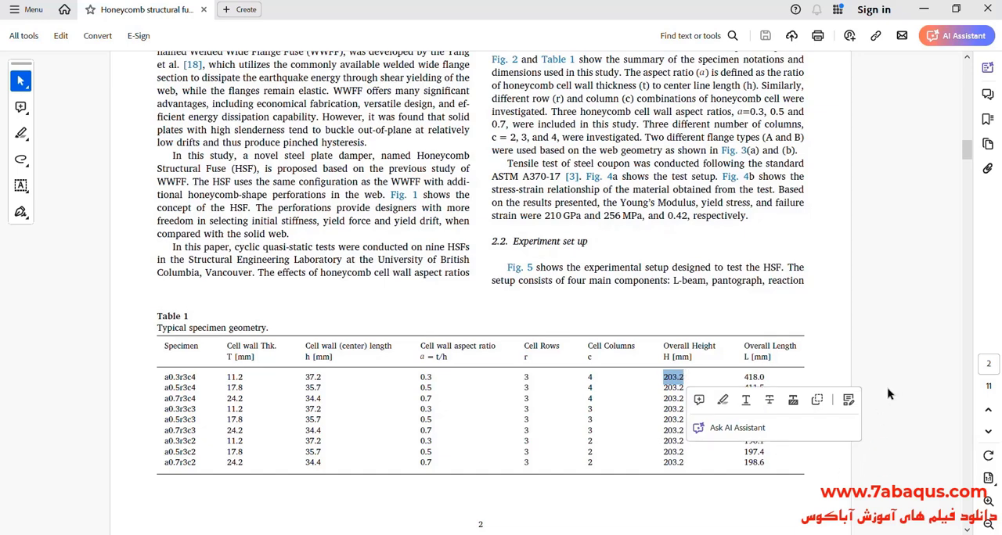
- Return to Abaqus, combine the Drift data with the RF1 reaction force curve, and save the result under its default name
click(923, 10)
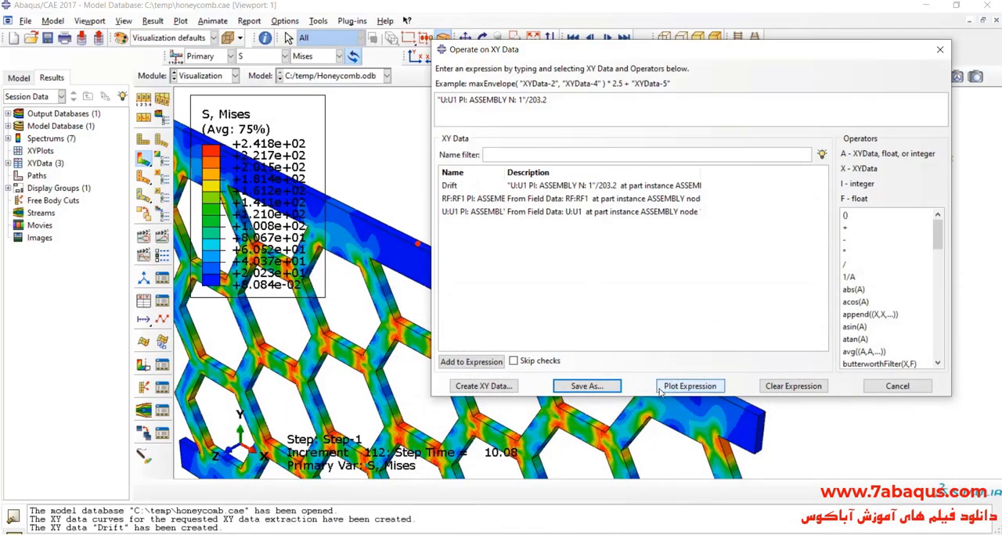
click(771, 388)
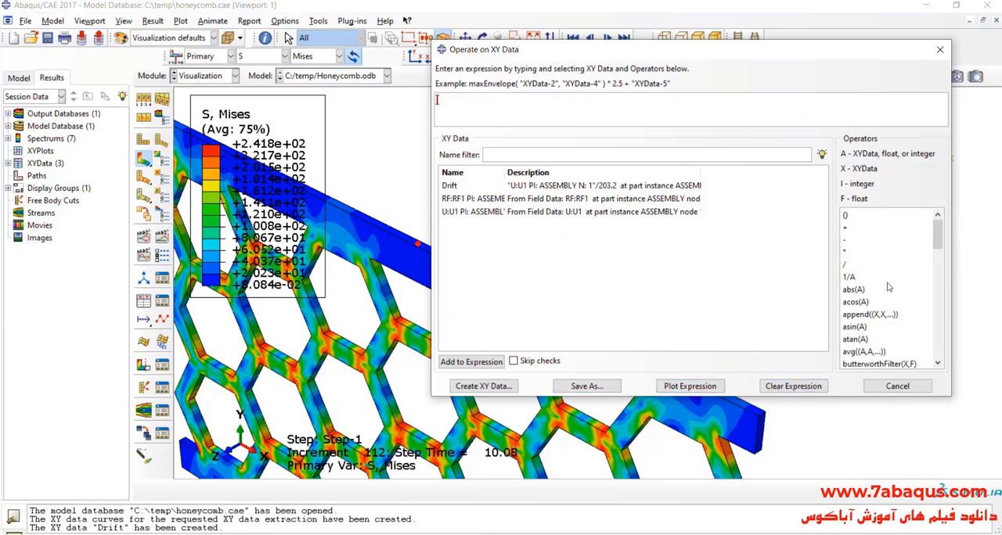
scroll(886, 313, down, 2)
click(878, 328)
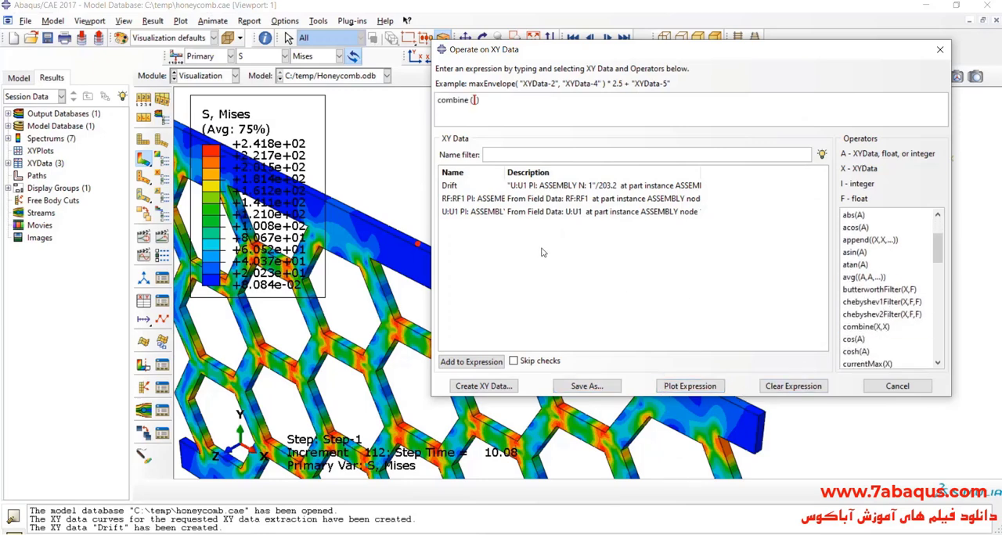
double_click(454, 186)
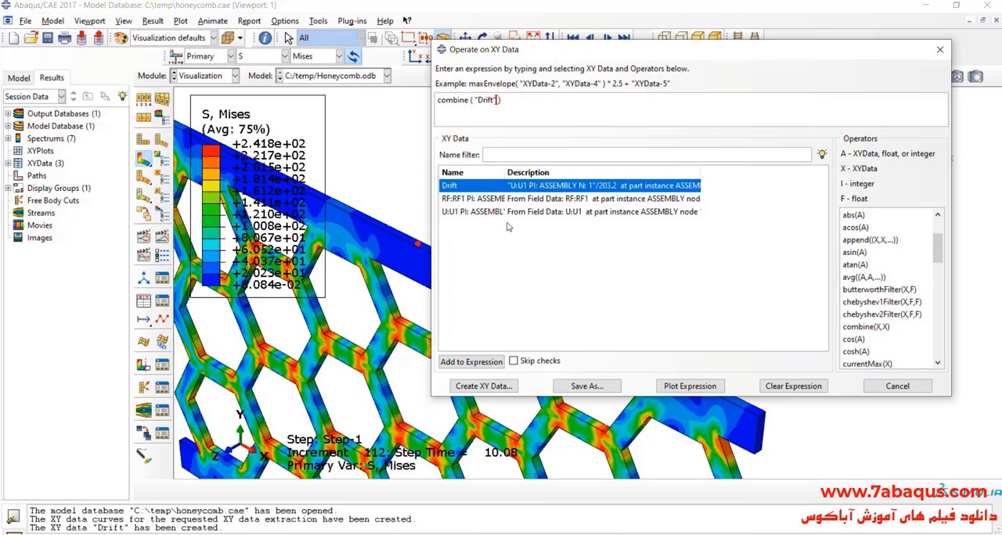
double_click(497, 200)
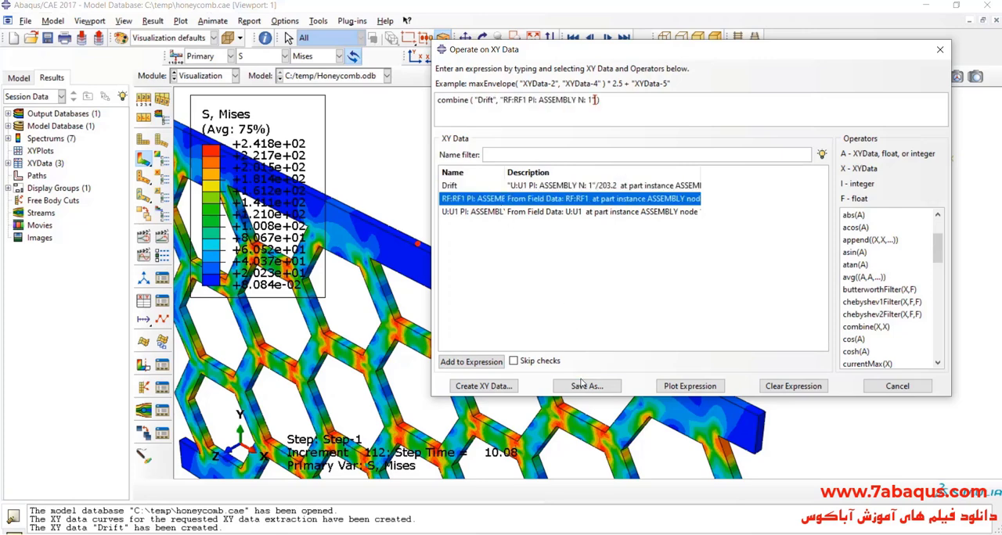
click(586, 386)
click(648, 258)
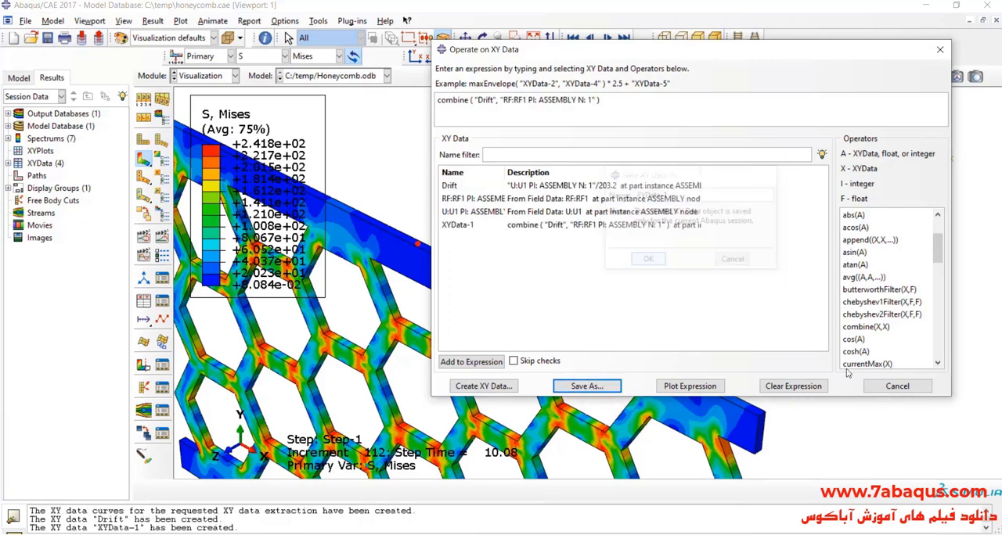
click(896, 385)
- Plot the XYData-1 curve and copy all X and Y values from its data table
click(8, 163)
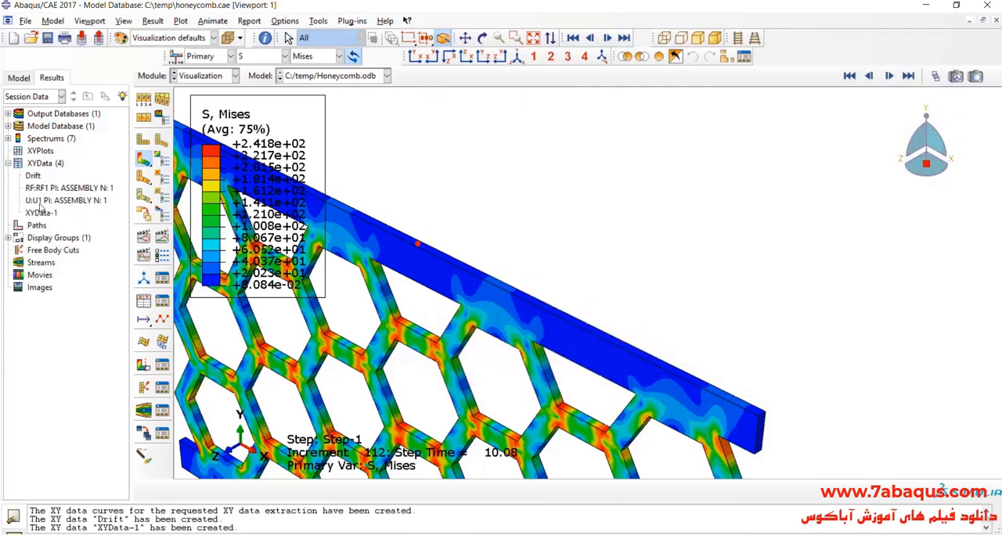
double_click(41, 212)
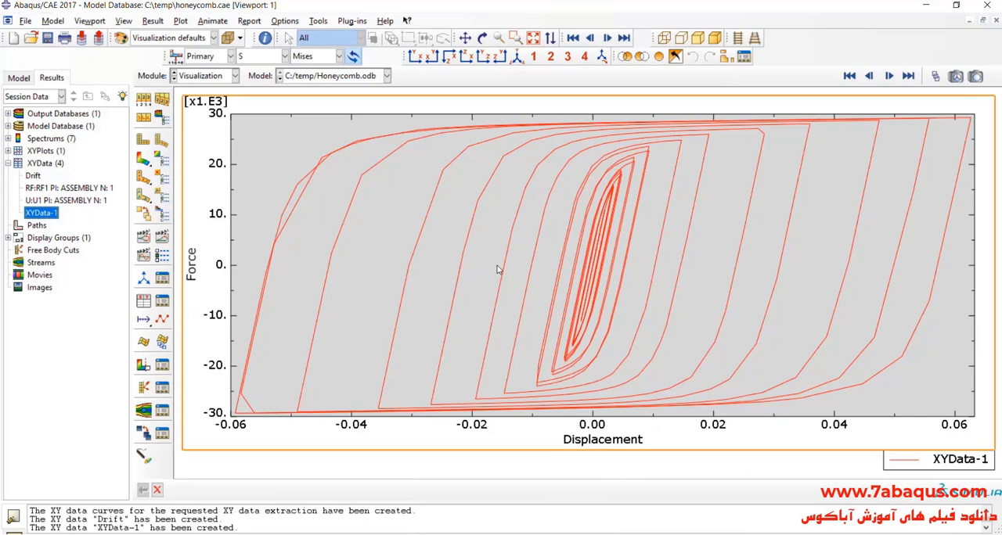
right_click(52, 213)
click(75, 239)
drag(470, 174, 498, 210)
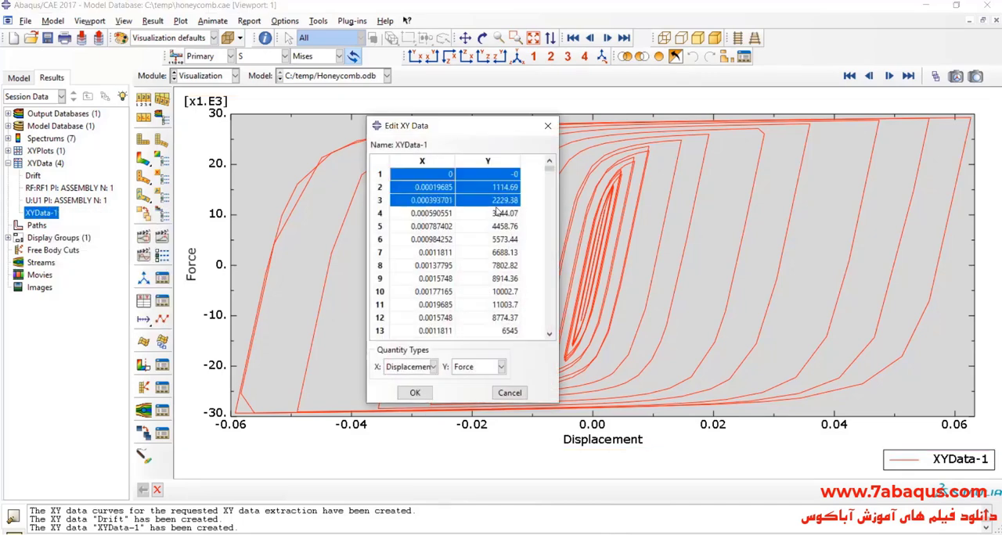
scroll(550, 181, down, 4)
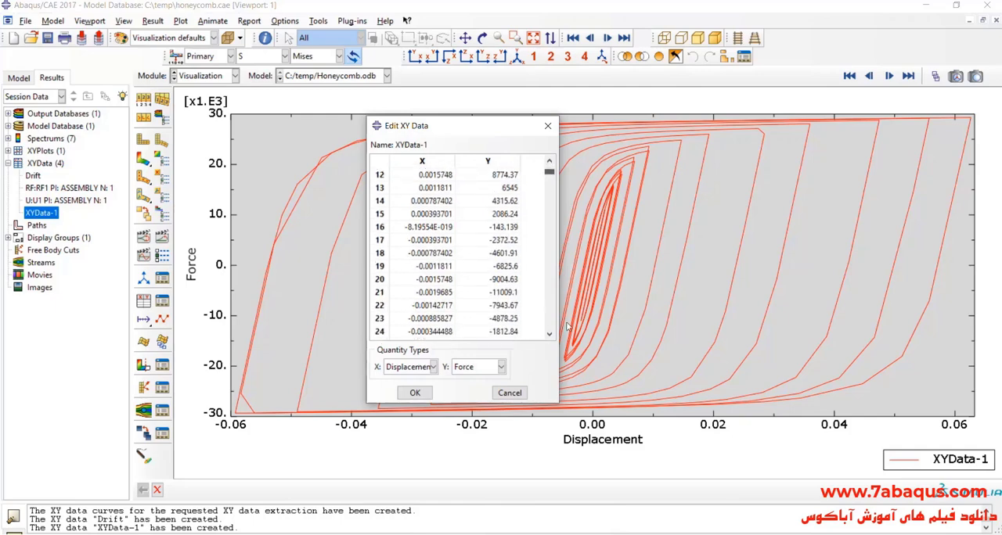
mouse_move(549, 181)
mouse_down()
mouse_move(550, 326)
mouse_move(550, 166)
mouse_up()
shift+click(512, 335)
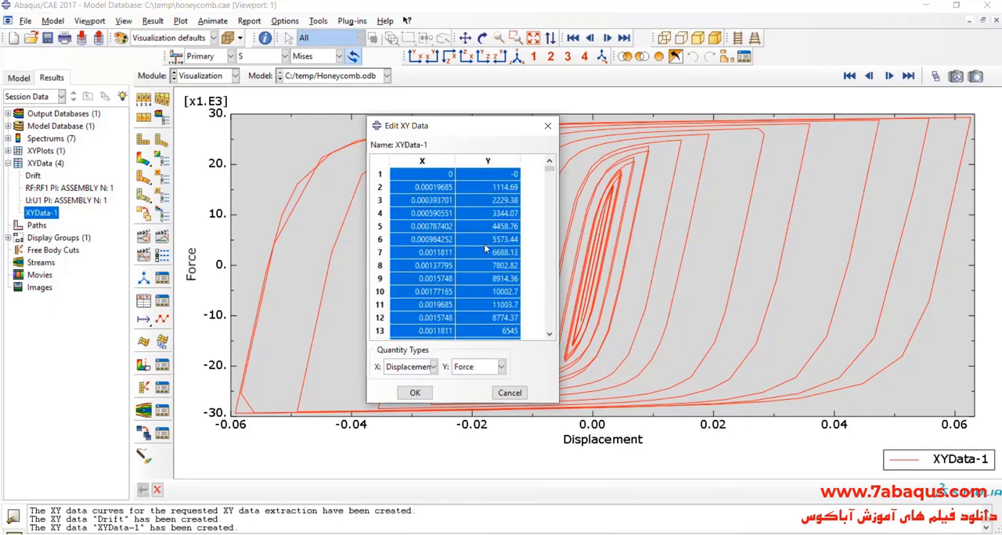
right_click(480, 228)
click(508, 248)
- Switch to Excel and paste the copied drift and force values starting at cell C8
key(alt+Tab)
click(138, 226)
right_click(139, 226)
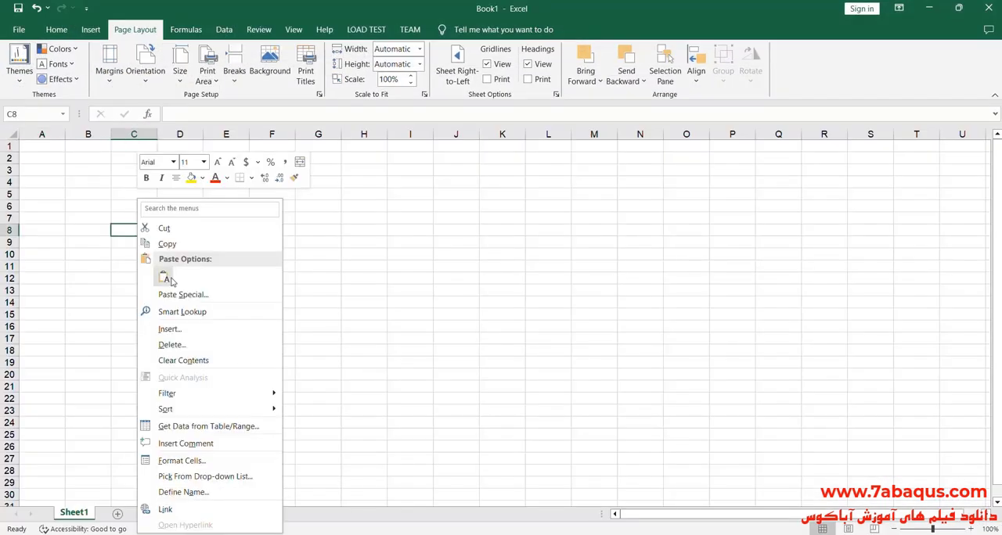
click(166, 278)
- Enter the headings Drift in cell C7 and Force (N) in cell D7
click(141, 214)
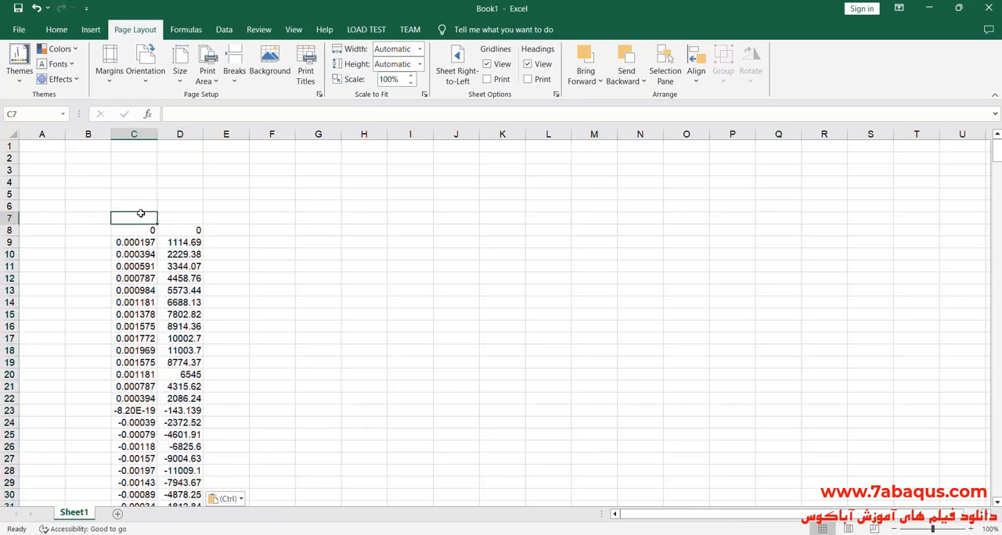
double_click(141, 216)
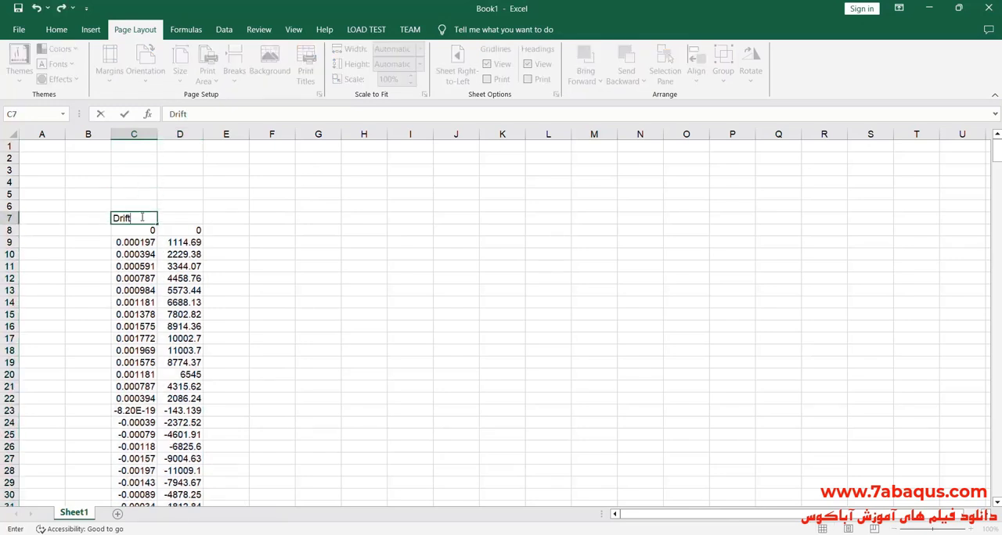
click(177, 217)
double_click(182, 218)
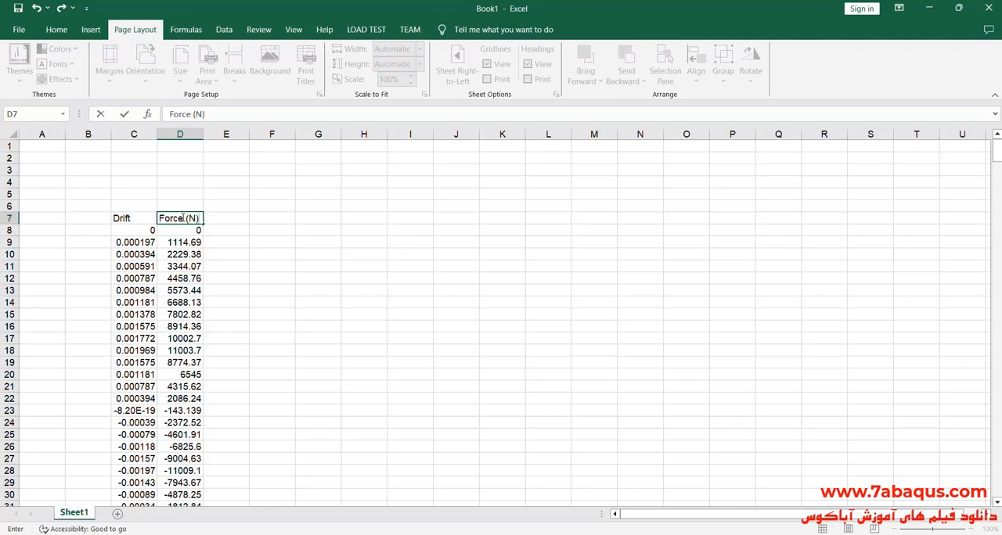
- Center the contents of columns C and D both horizontally and vertically
click(145, 134)
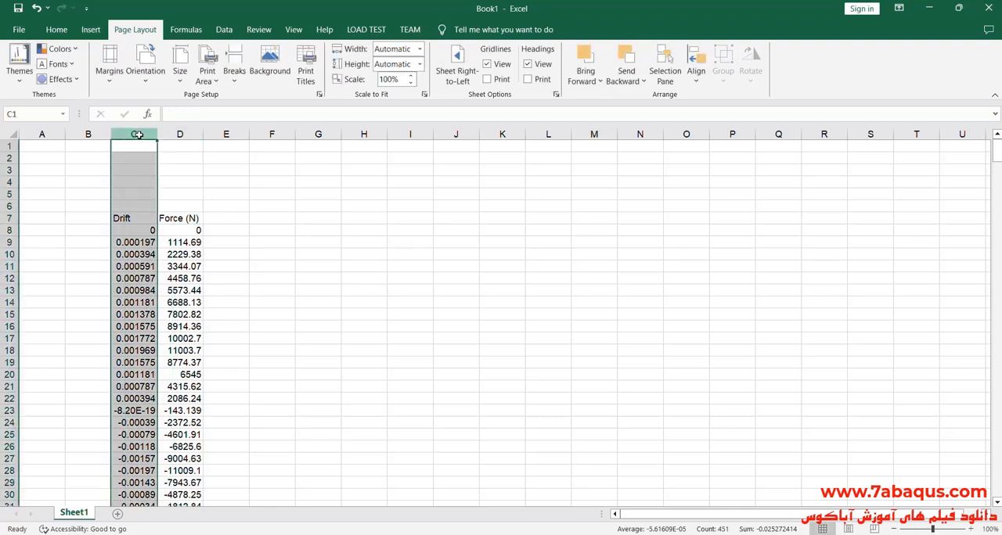
click(57, 29)
click(285, 74)
click(285, 54)
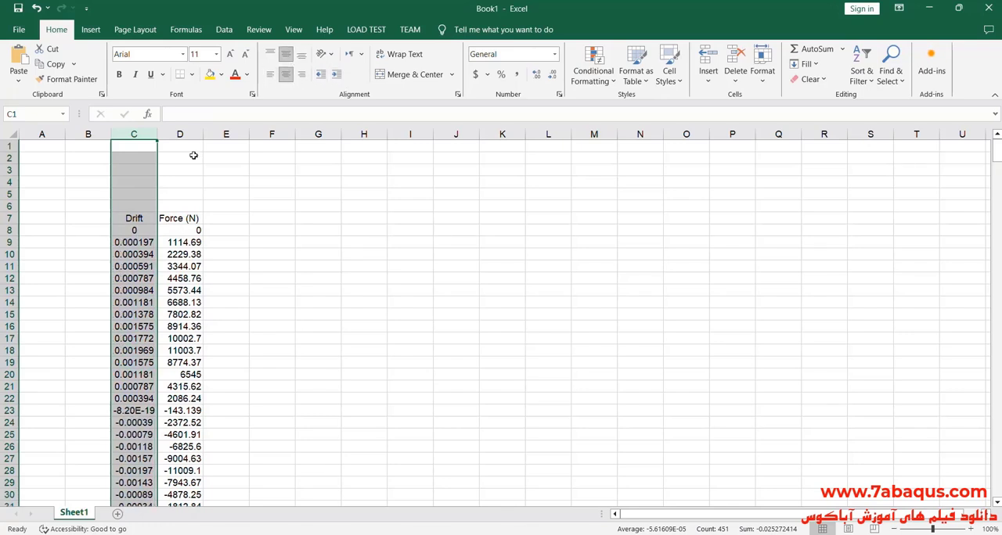
click(180, 134)
click(285, 74)
click(286, 54)
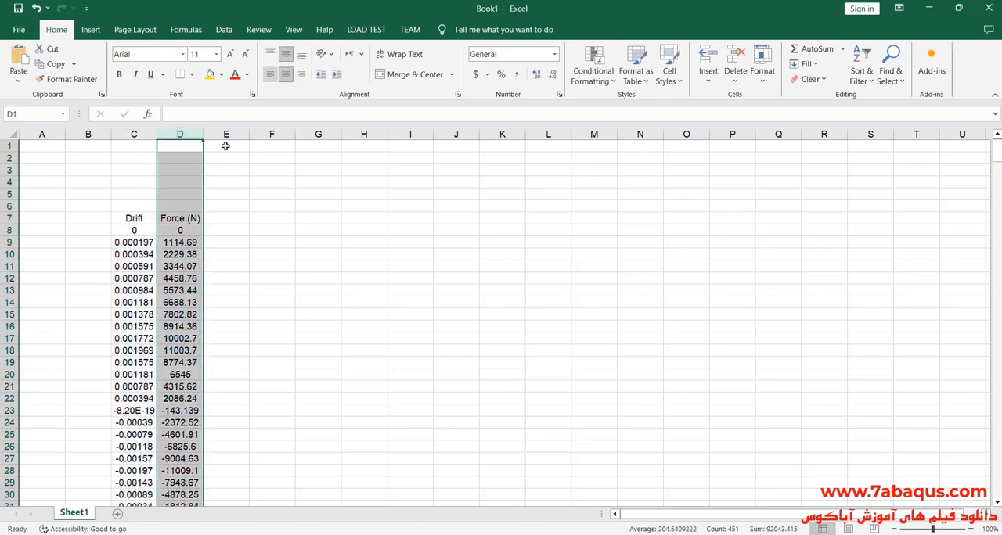
- Widen columns C and D so the full drift and force values fit comfortably
click(134, 134)
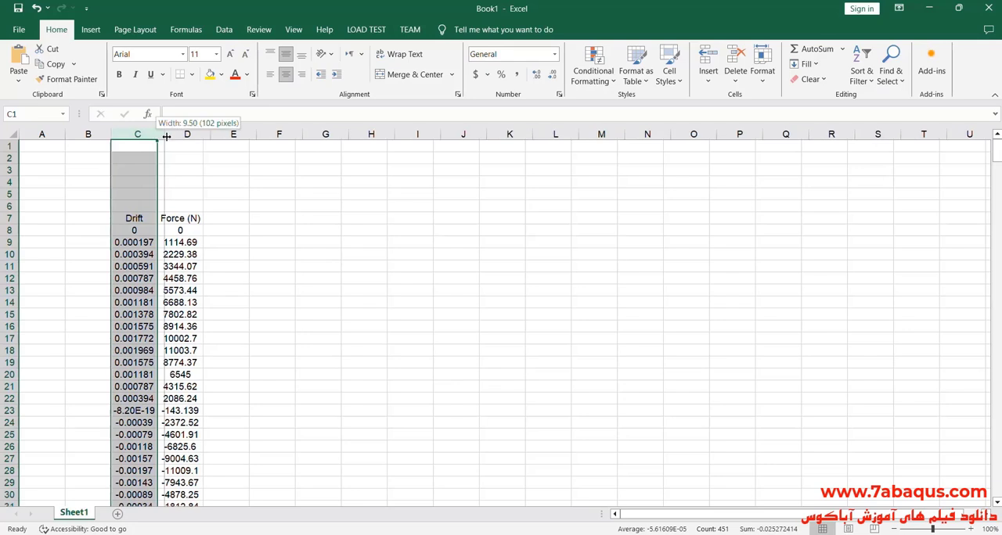
double_click(157, 134)
click(195, 134)
drag(218, 134, 237, 133)
click(141, 134)
drag(172, 134, 181, 134)
click(213, 134)
drag(245, 134, 253, 134)
- Fill the Drift heading cell with yellow and the Force (N) heading cell with light blue
click(140, 219)
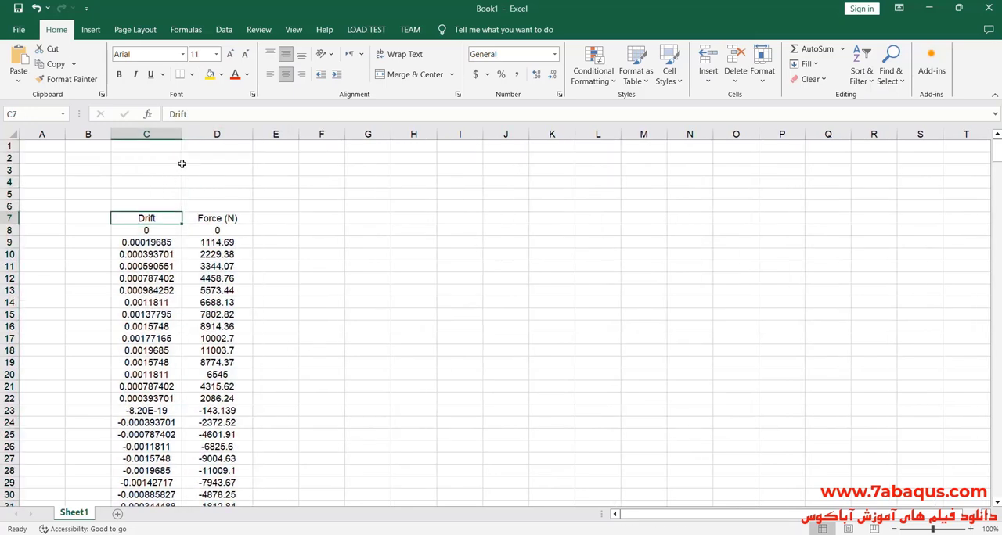
click(210, 74)
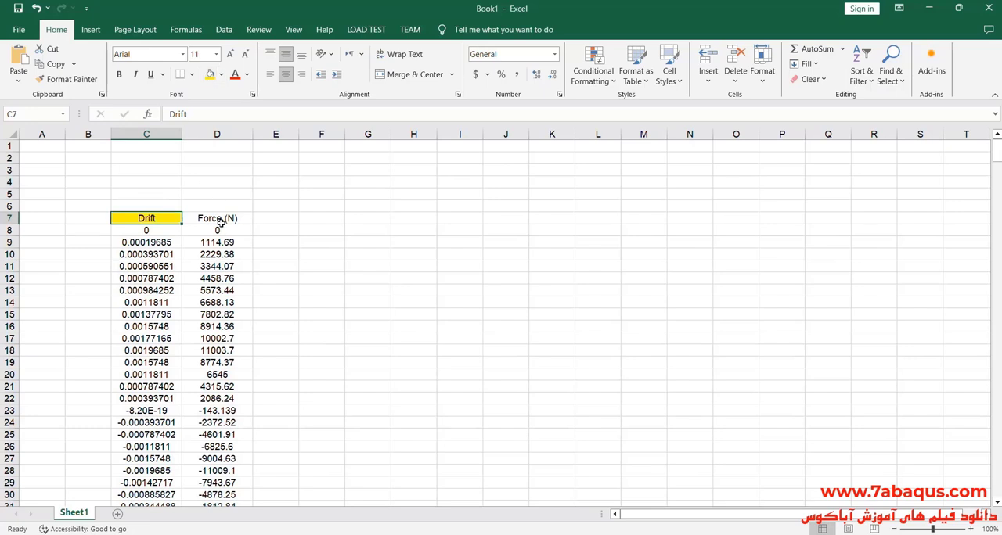
click(219, 221)
click(223, 75)
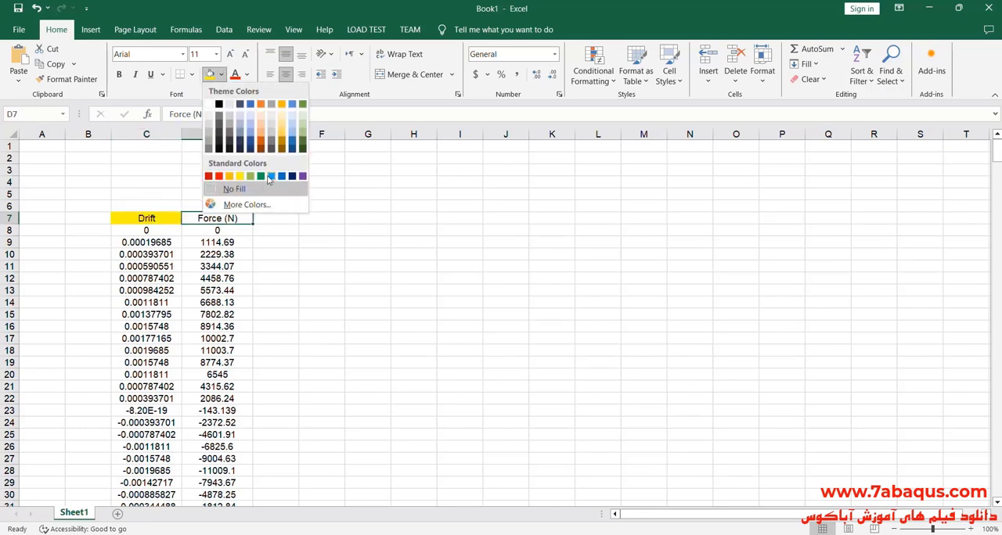
click(270, 173)
click(317, 267)
- Insert a scatter chart with straight lines from columns C and D and place it beside the data
ctrl+click(156, 135)
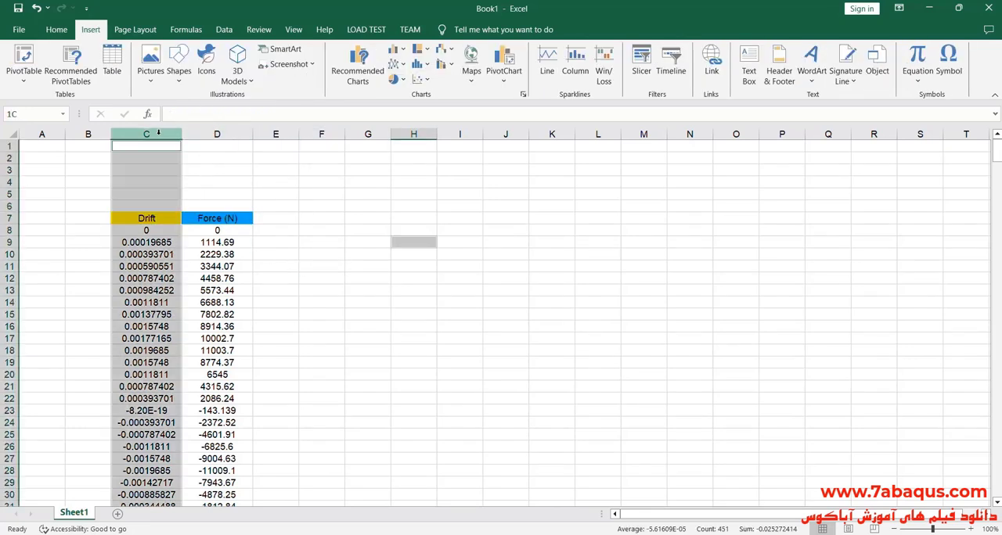
click(371, 233)
drag(146, 134, 196, 135)
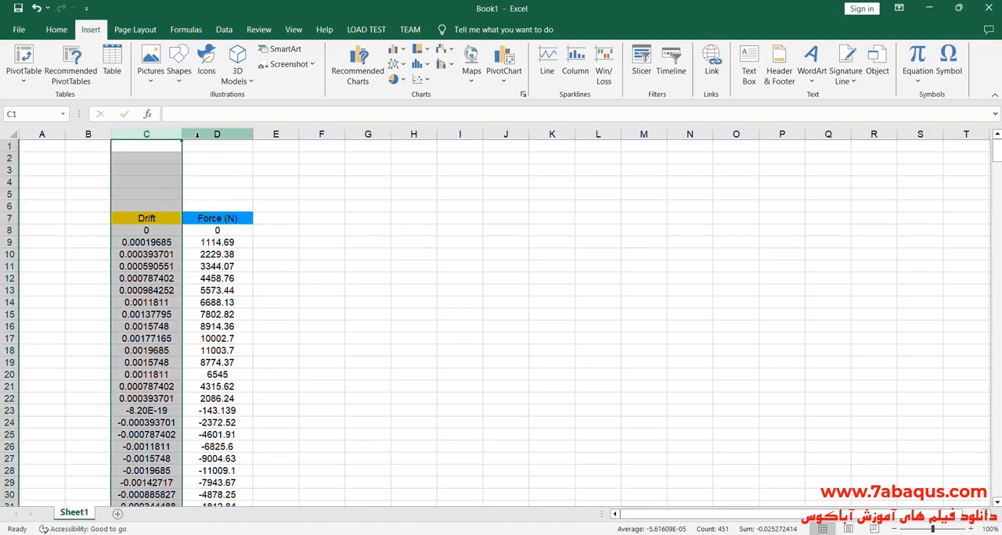
click(200, 135)
click(162, 134)
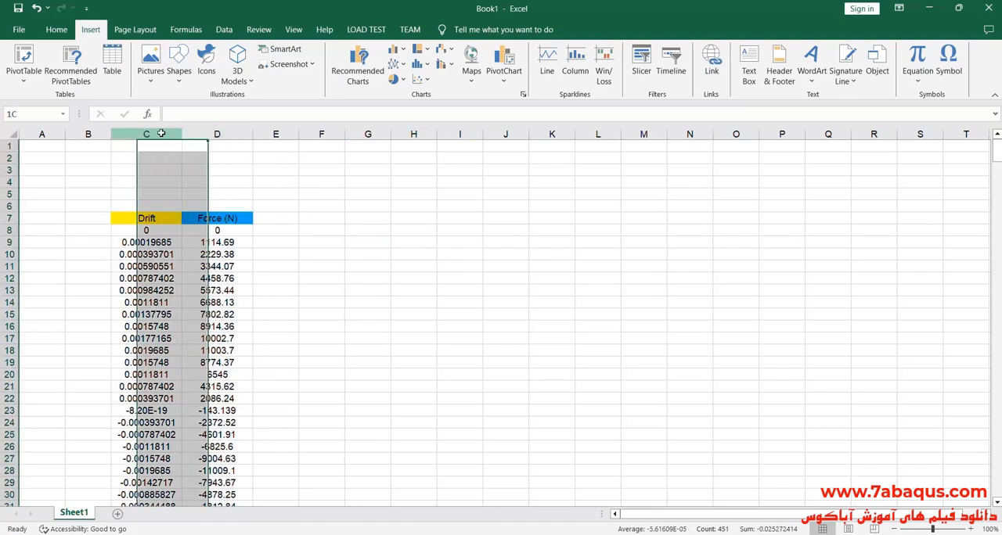
ctrl+click(215, 135)
click(420, 79)
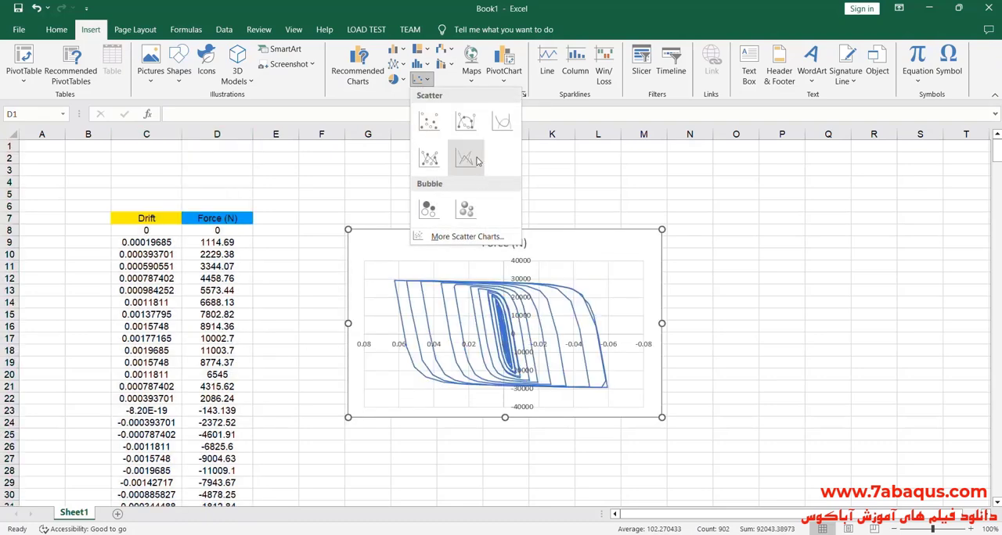
click(466, 159)
drag(553, 246, 526, 209)
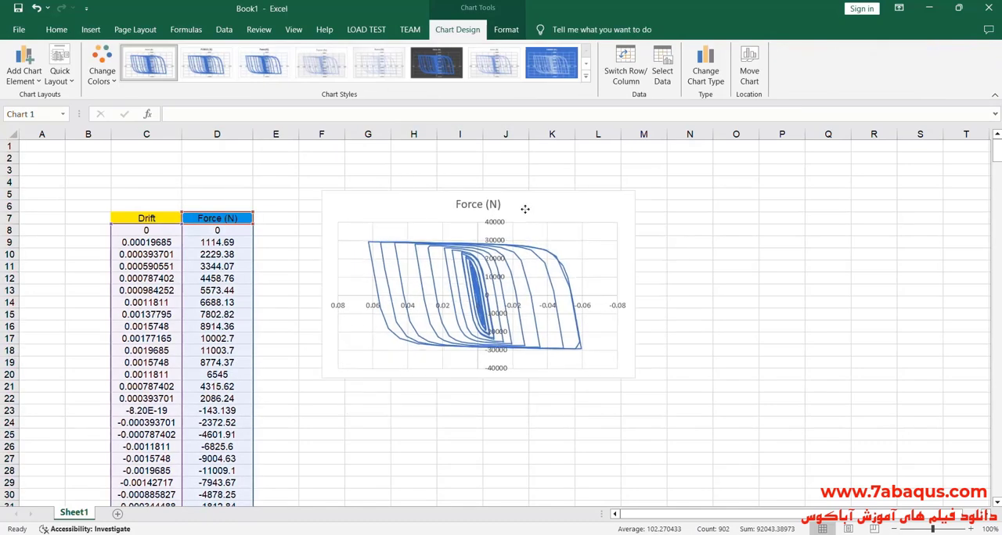
- Turn off the reverse value order on the chart's horizontal axis and remove the chart title
double_click(589, 312)
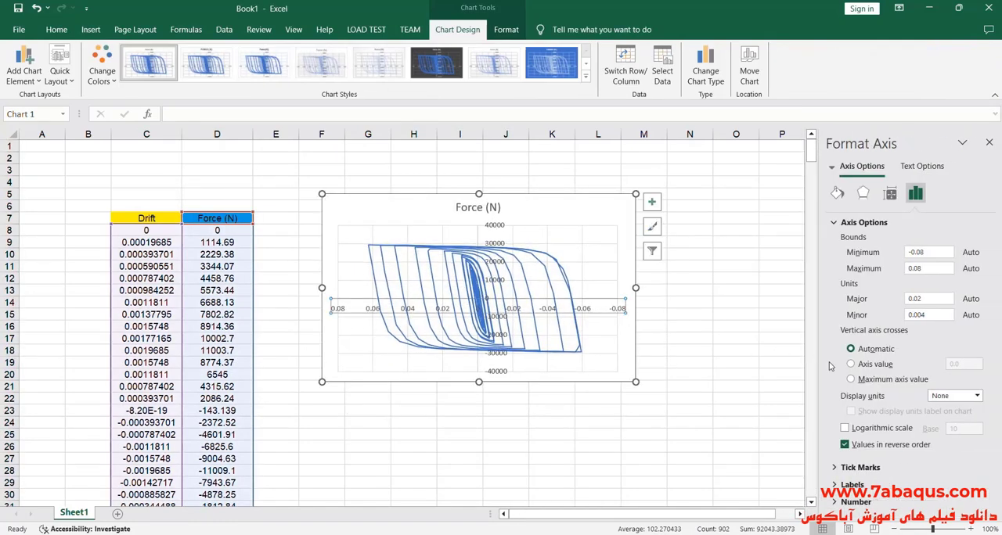
click(878, 445)
click(652, 202)
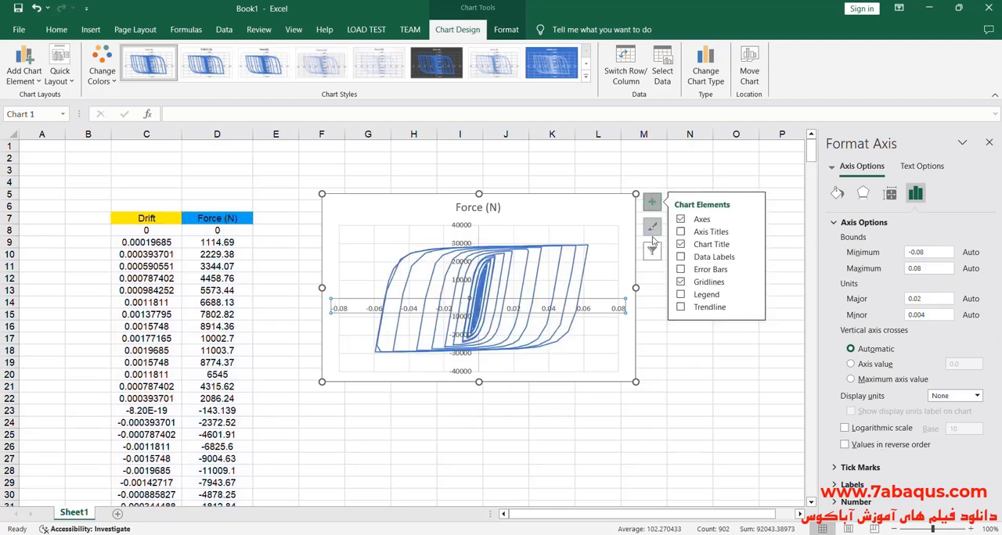
click(681, 245)
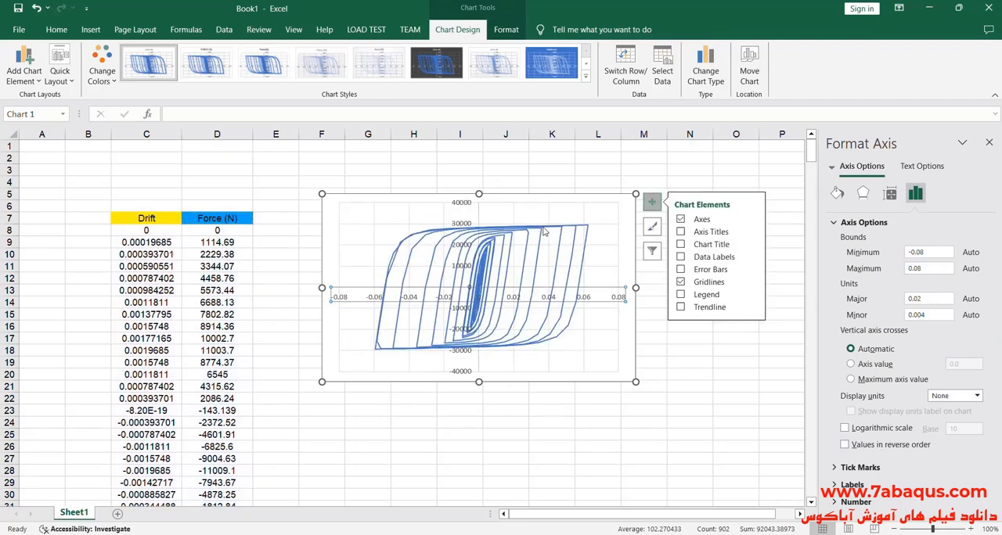
click(653, 162)
- Set the hysteresis curve's line width to 2 pt and its color to dark blue from the standard color palette
click(486, 272)
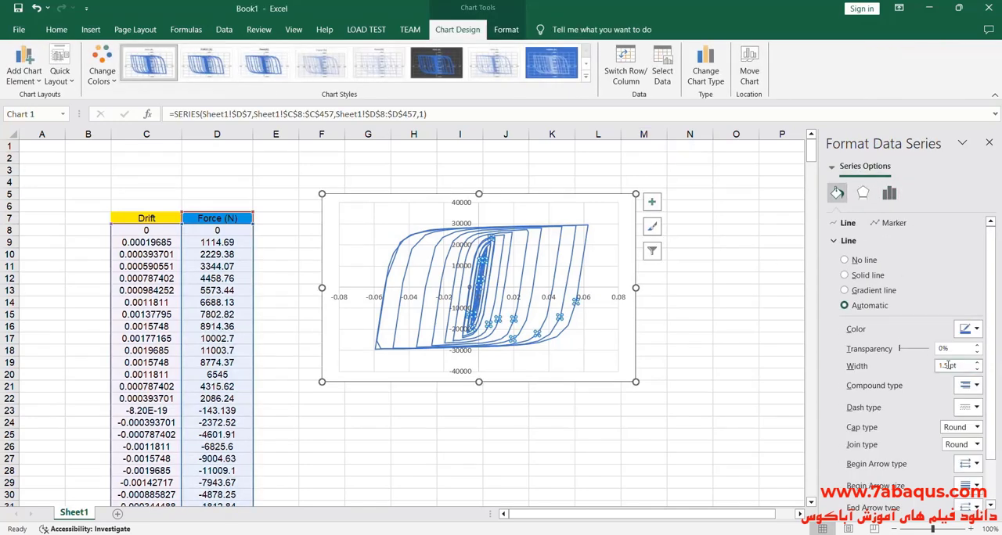
drag(948, 367, 930, 372)
text(2)
key(Return)
click(976, 329)
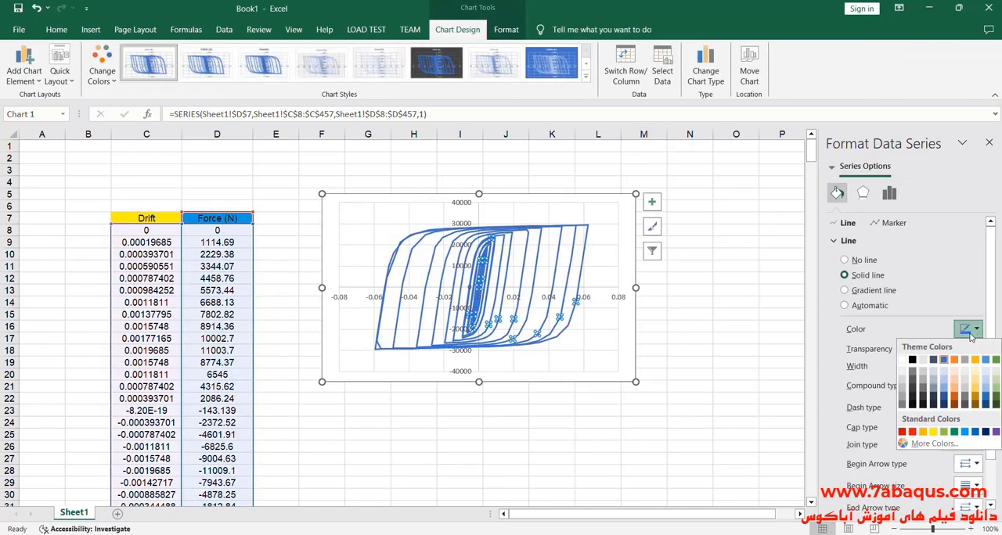
click(826, 401)
click(193, 217)
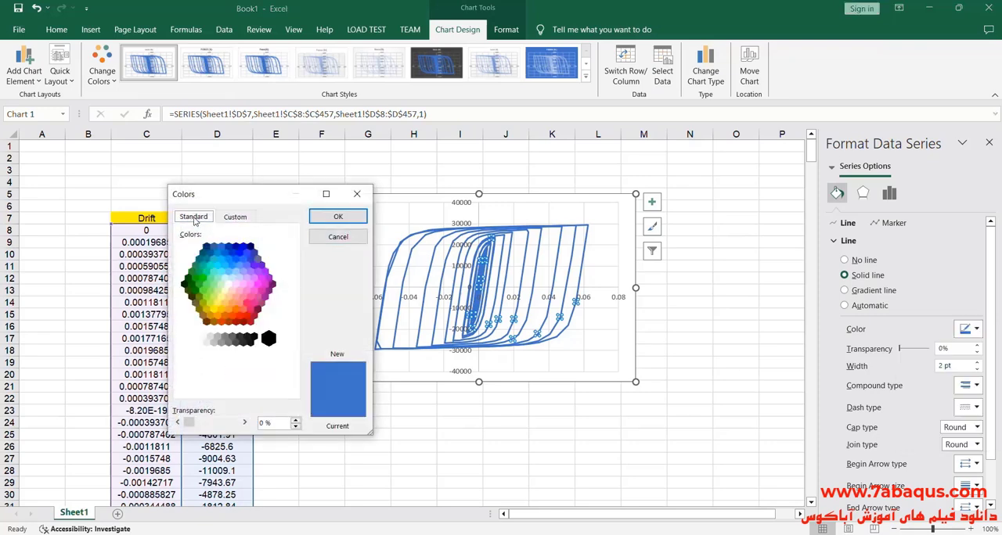
click(246, 260)
click(337, 217)
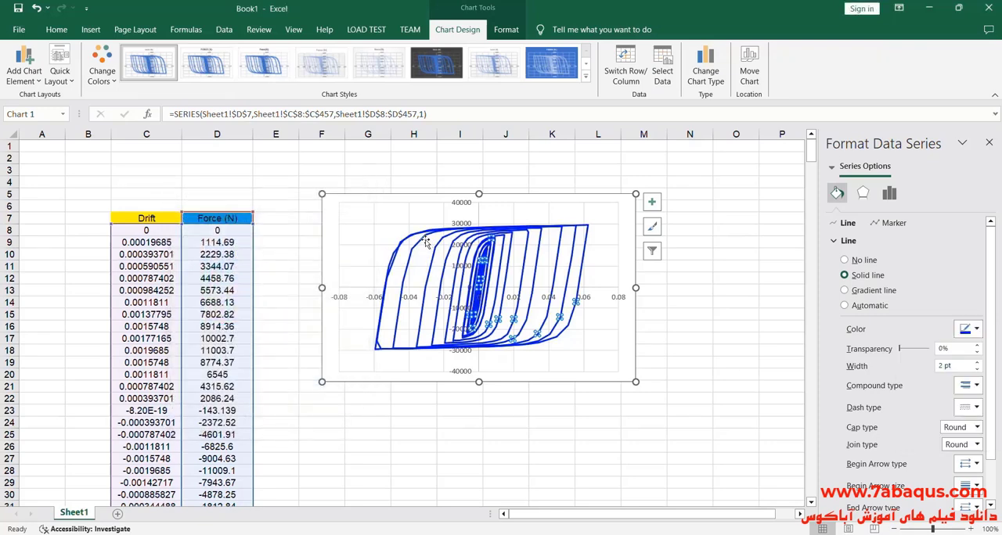
- Move the hysteresis chart slightly up and toward the data, and enlarge it to cover about cells F4 to N24
drag(331, 212, 312, 203)
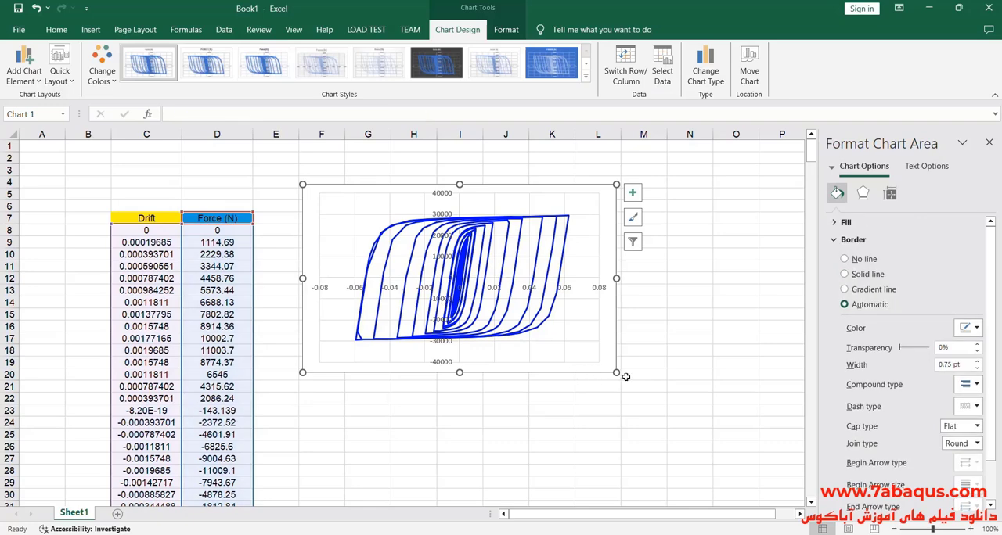
drag(617, 375, 684, 424)
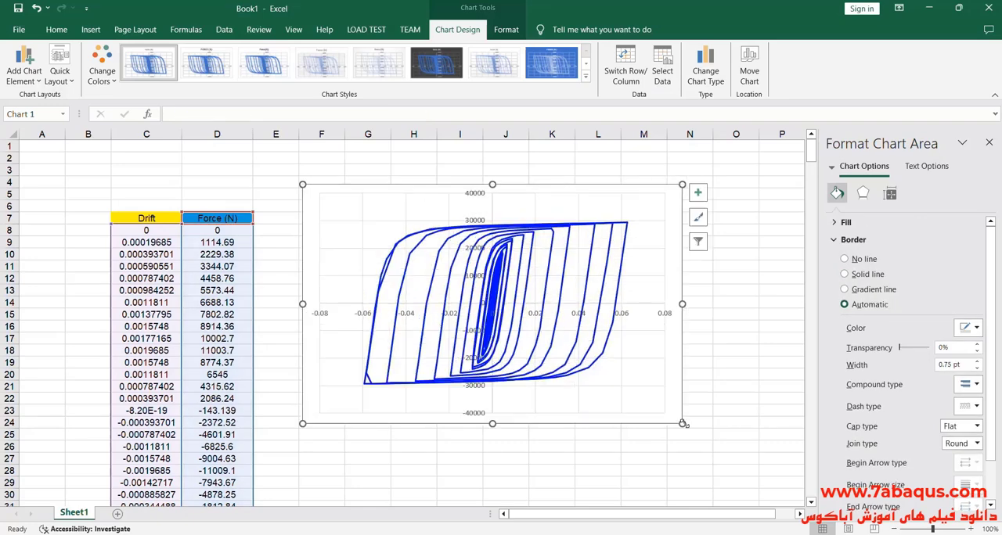
click(626, 320)
- Switch to the paper's PDF and examine the axis ranges of specimen a0.3r3c4's shear force–drift ratio plot on page 8
key(alt+Tab)
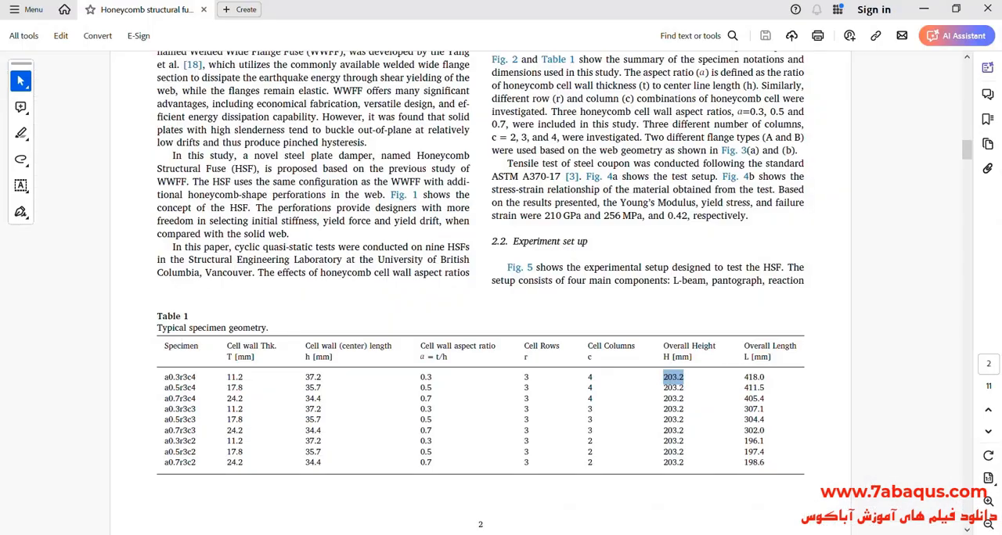
drag(967, 149, 998, 359)
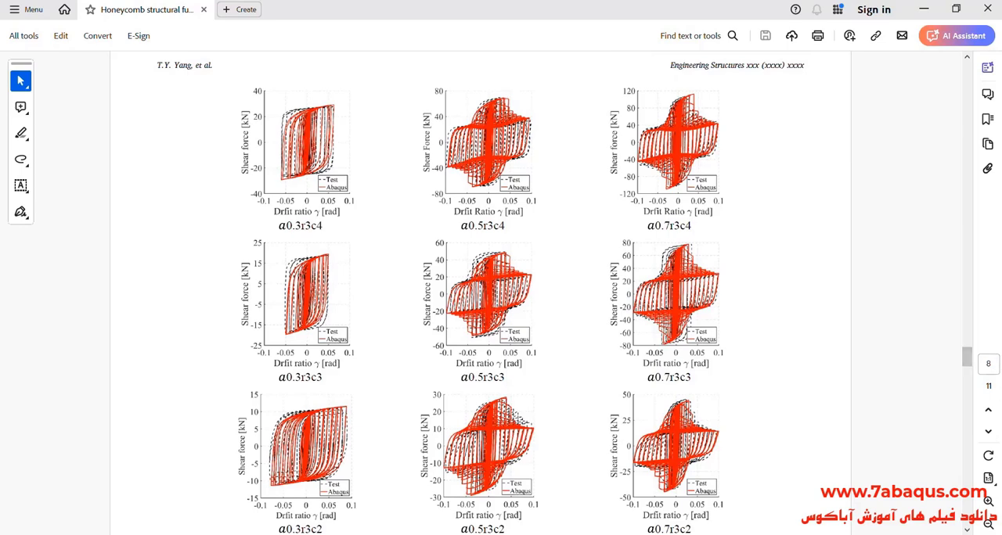
click(988, 501)
click(988, 502)
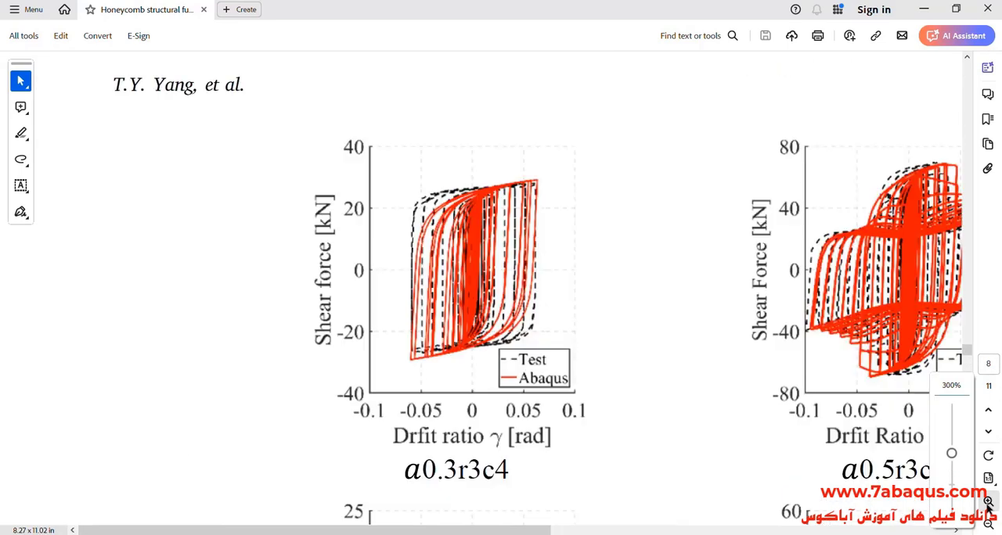
scroll(448, 271, right, 3)
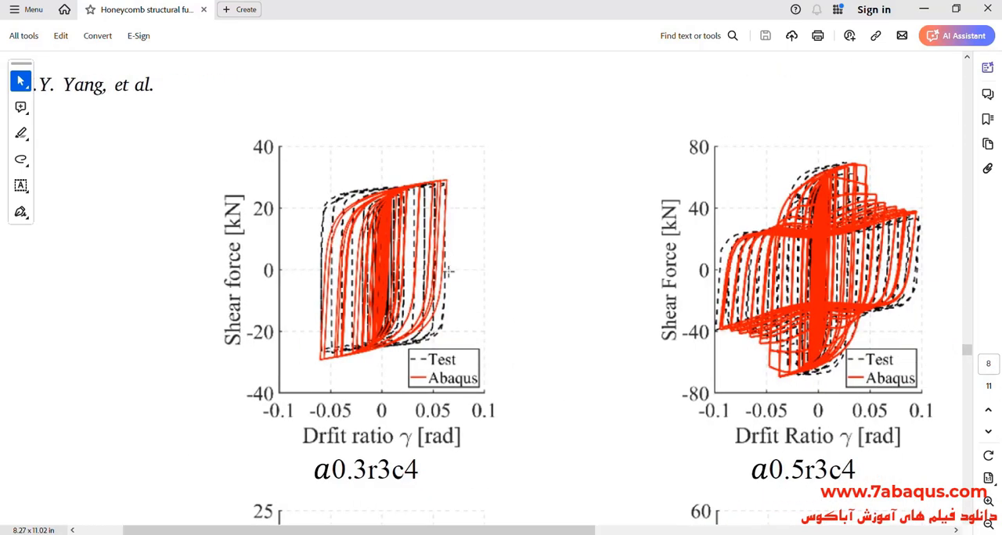
click(922, 9)
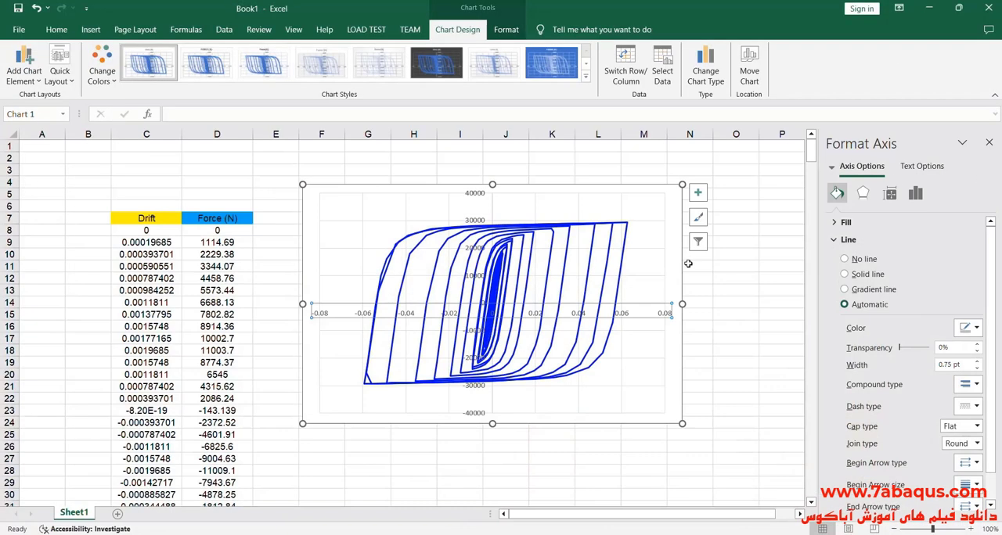
- Set the chart's horizontal axis bounds to a minimum of -0.1 and a maximum of 0.1
click(840, 223)
click(721, 314)
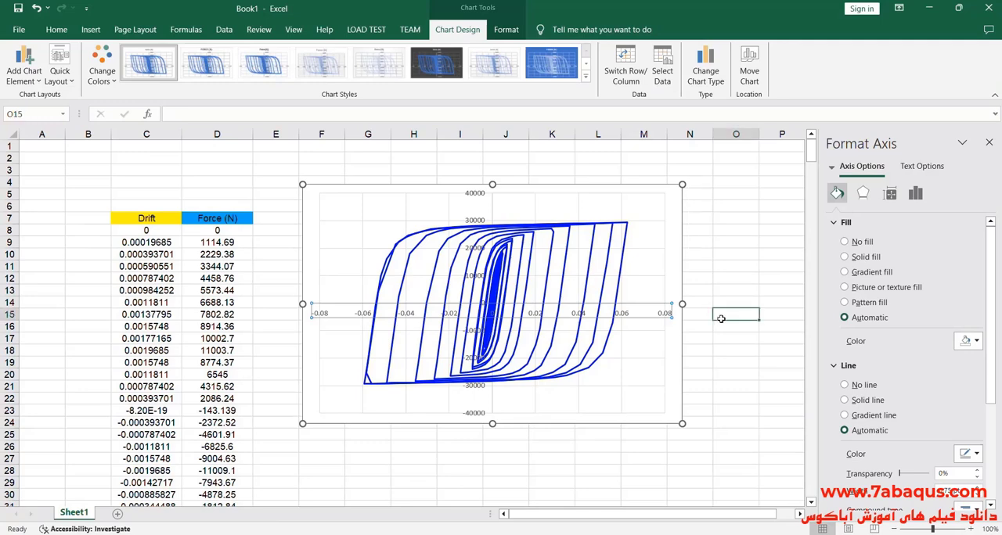
click(634, 316)
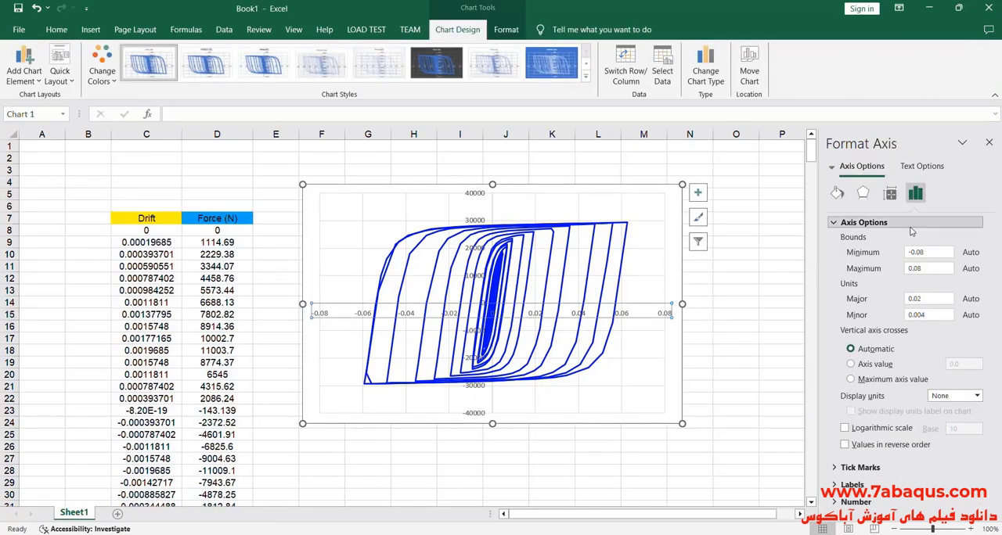
click(929, 254)
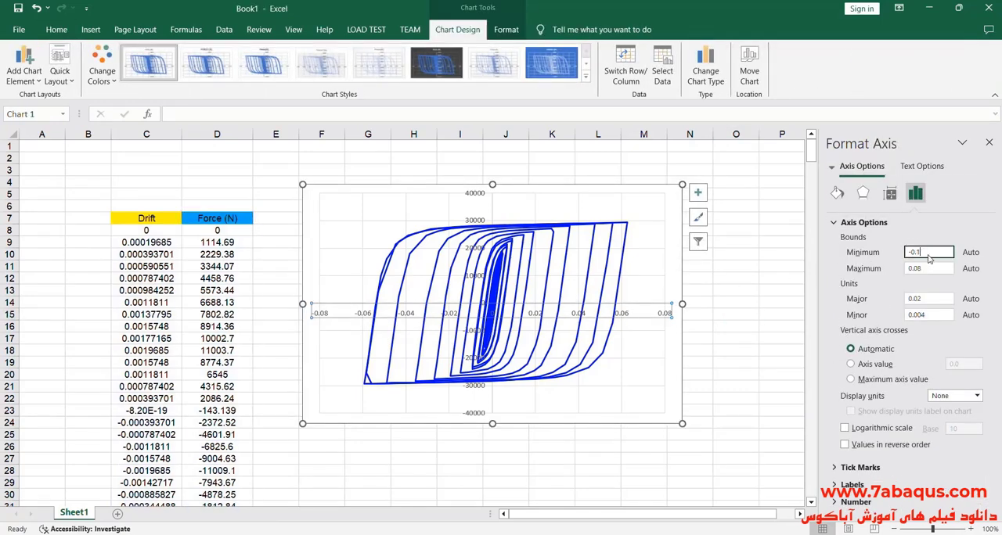
click(932, 269)
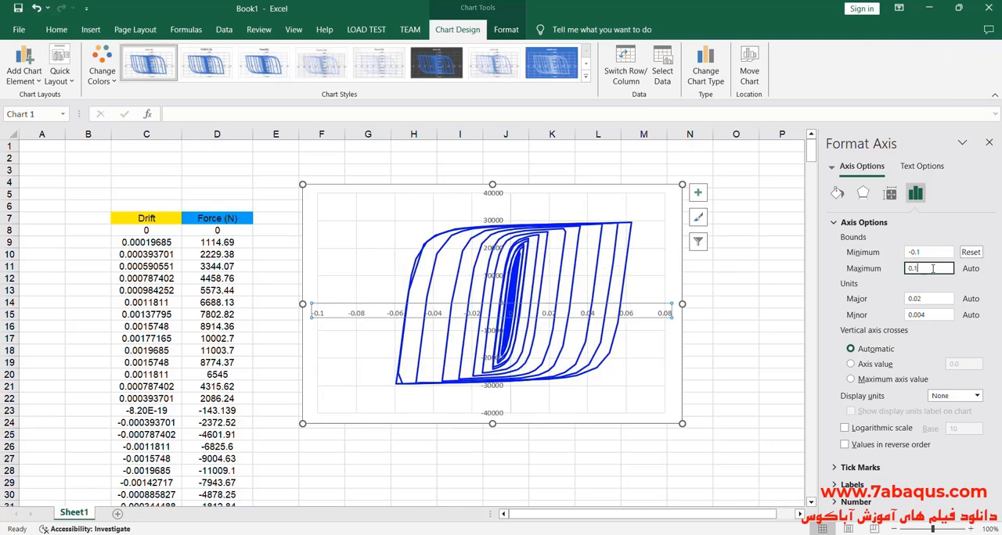
click(644, 381)
click(706, 352)
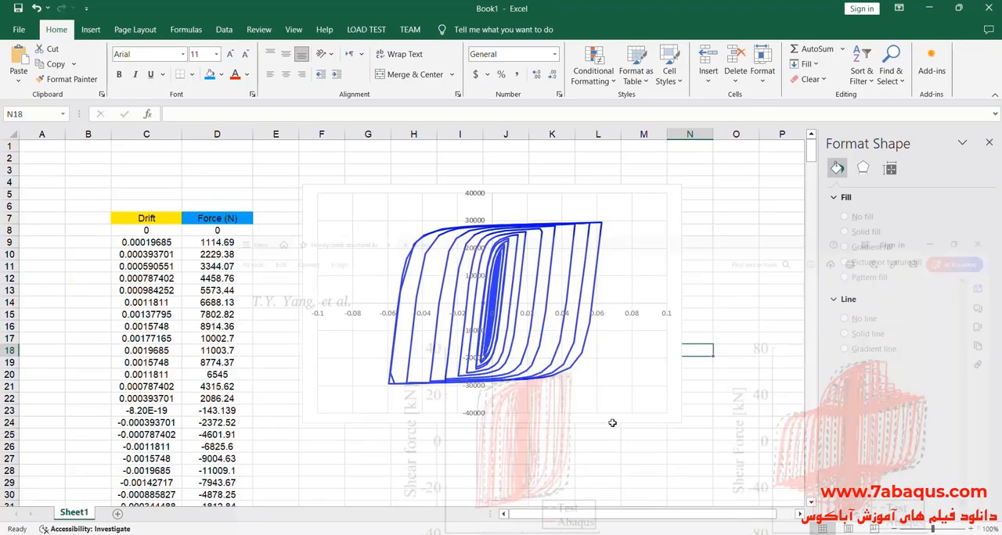
click(739, 394)
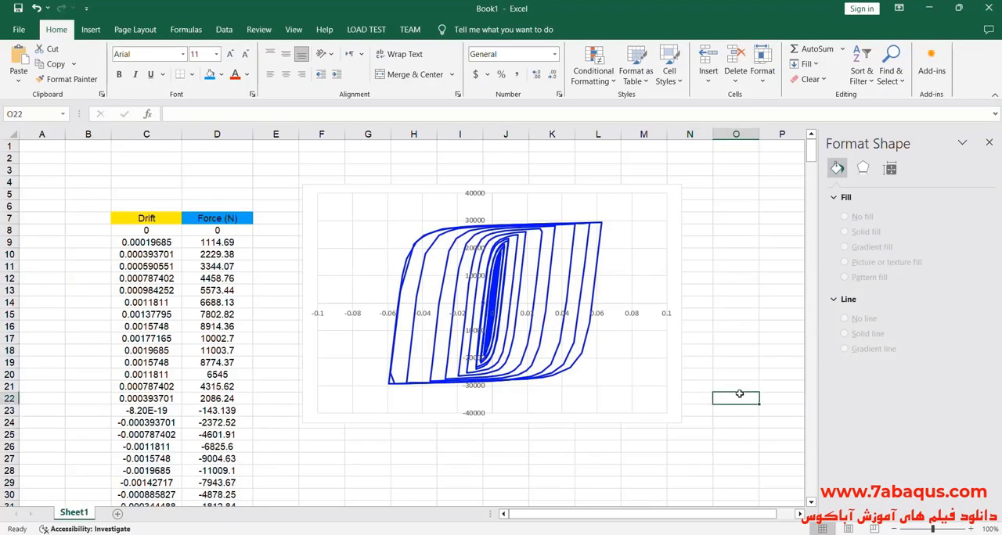
- Fill the chart's plot area with the picture file 2024-08-14_210840.png from the Desktop
click(626, 383)
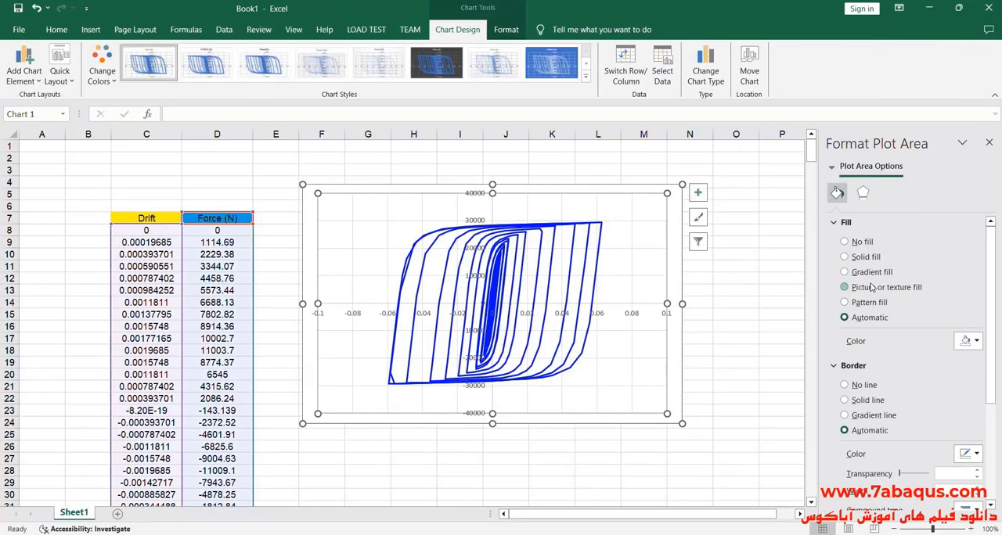
click(871, 288)
click(864, 354)
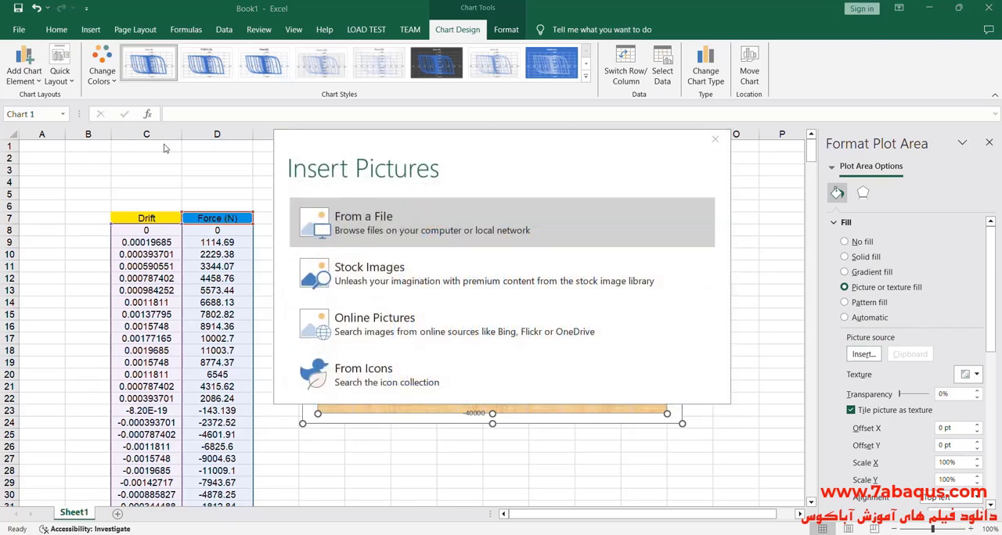
click(52, 105)
drag(490, 99, 492, 215)
click(225, 205)
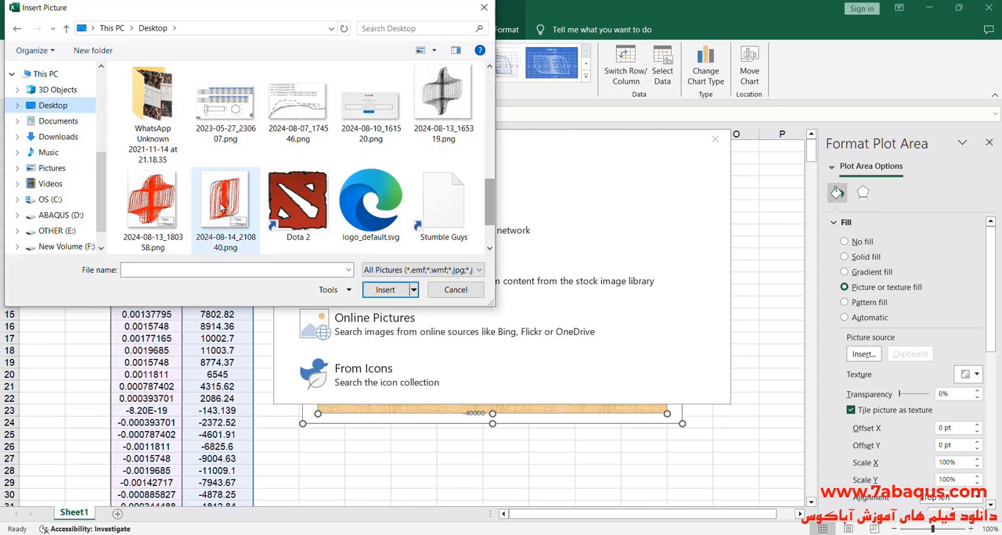
click(382, 291)
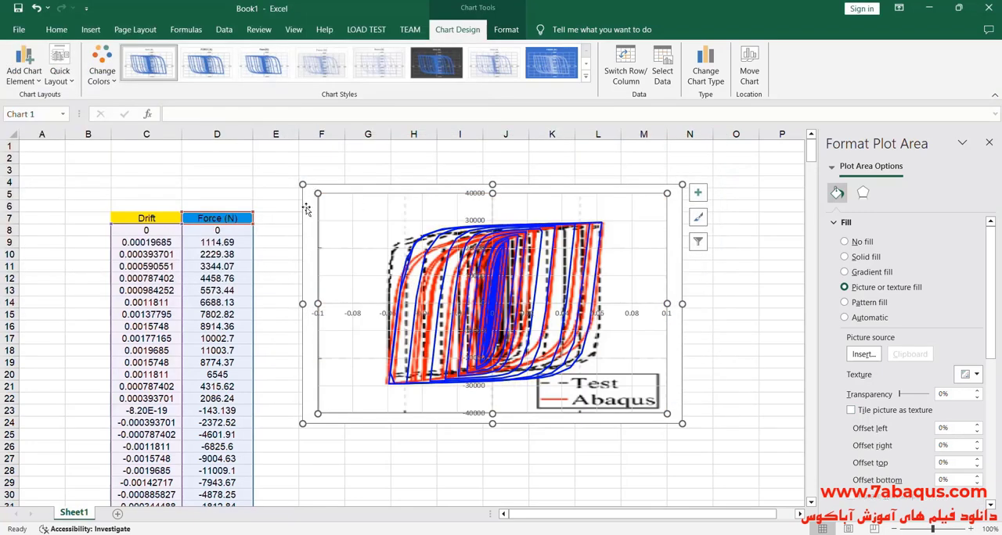
- Reposition and enlarge the overlaid chart to cover about cells E3 to O26, and close the formatting pane
drag(306, 210, 290, 189)
drag(669, 406, 747, 455)
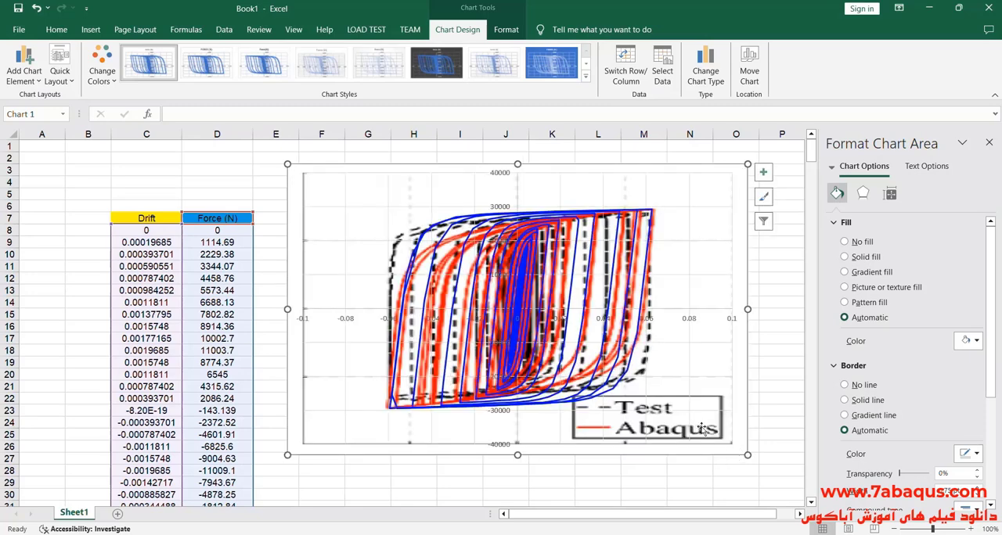
click(989, 143)
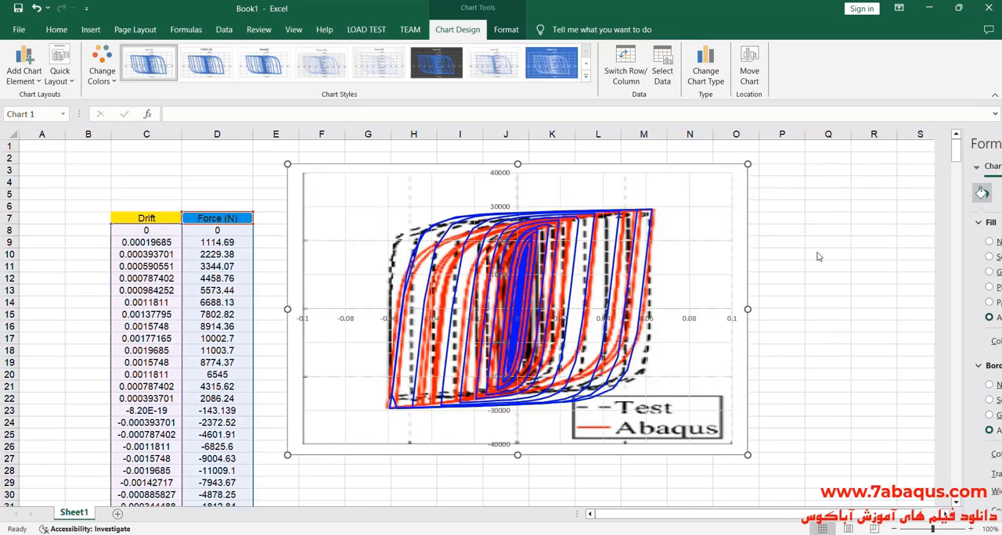
- Try a line width of 3 pt on the blue hysteresis curve
double_click(524, 288)
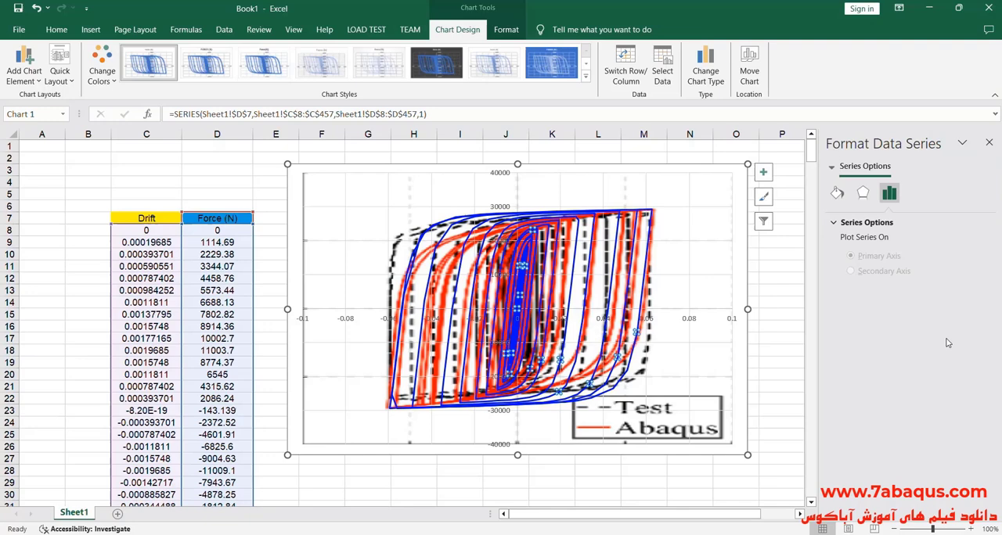
click(837, 192)
click(941, 367)
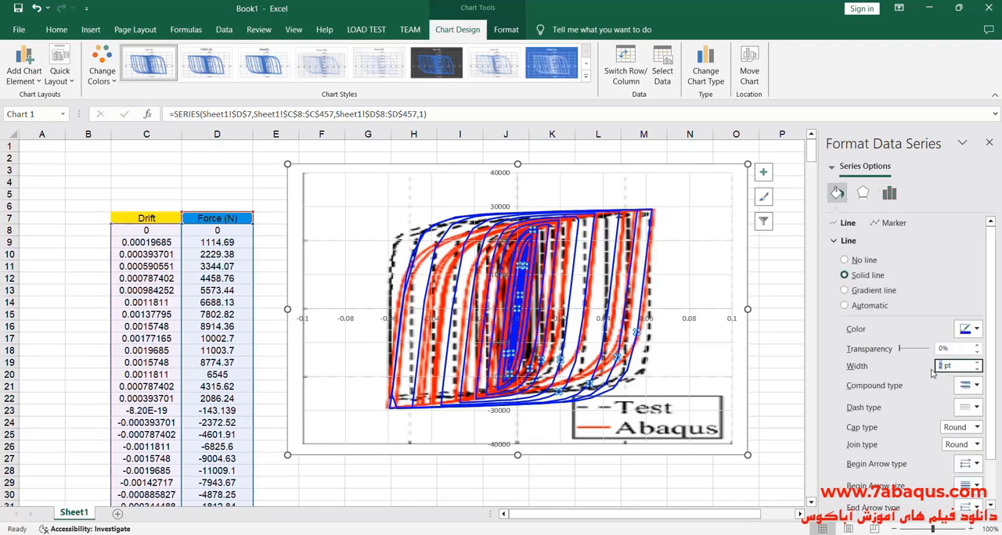
text(3)
key(Return)
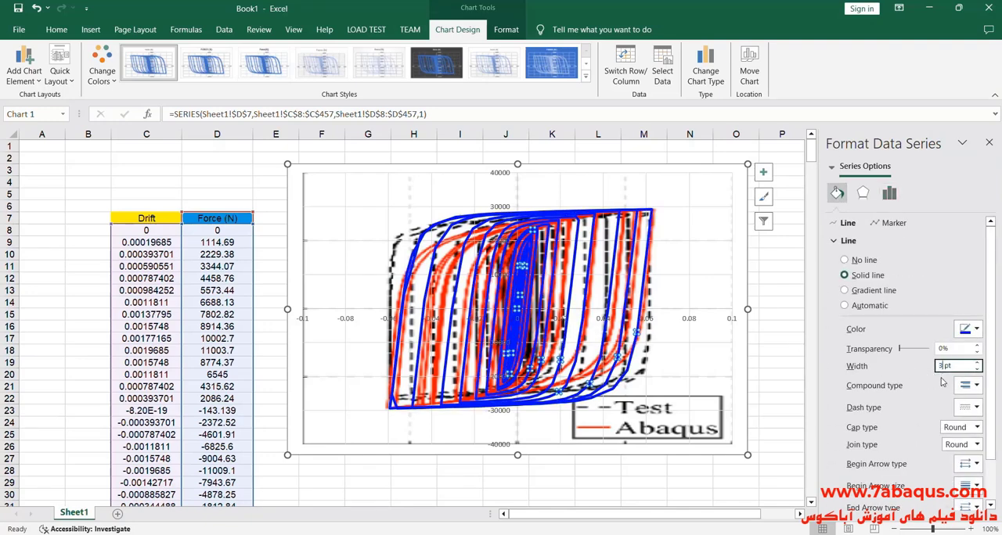
- Set the blue hysteresis curve's line width back to 2 pt, deselect the chart and close the formatting pane
drag(944, 366, 937, 366)
text(2)
click(761, 300)
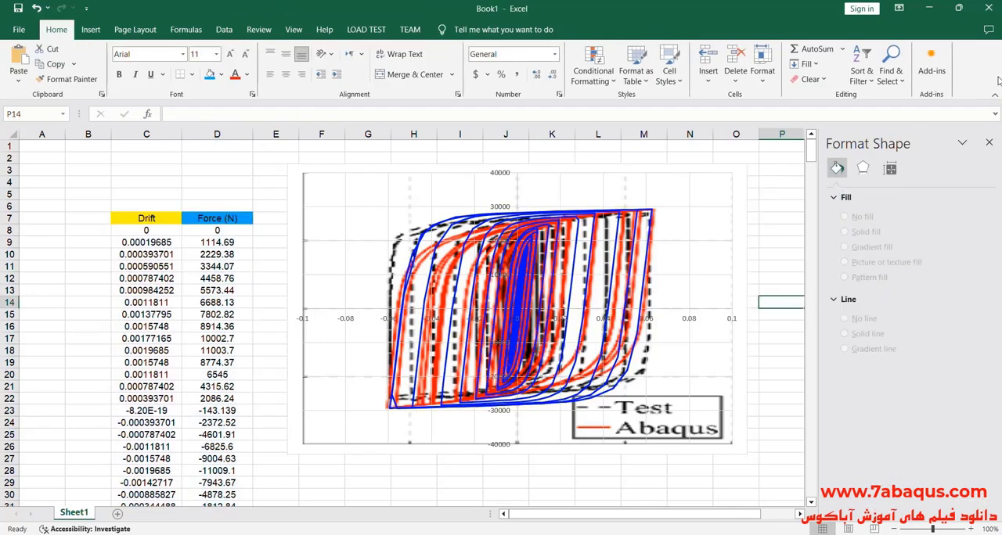
click(990, 143)
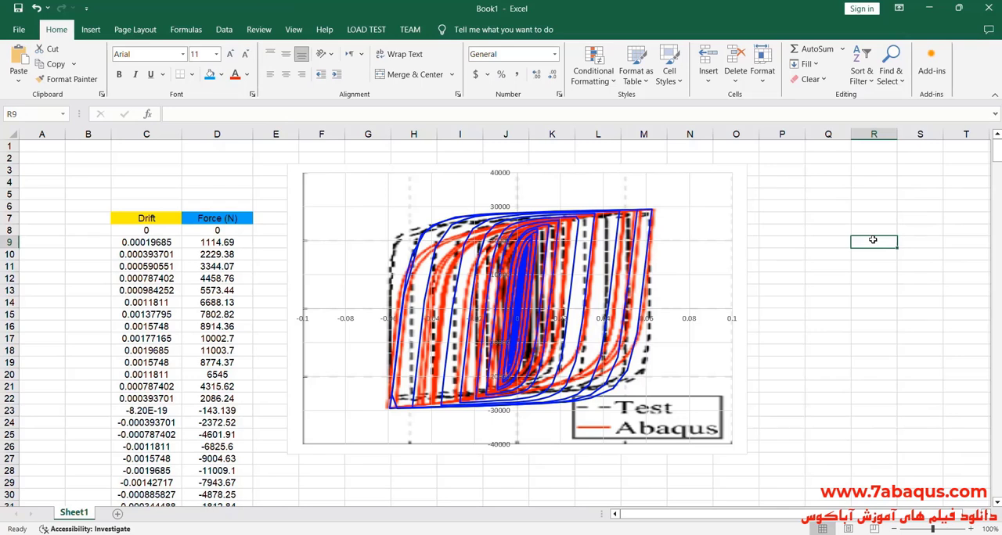